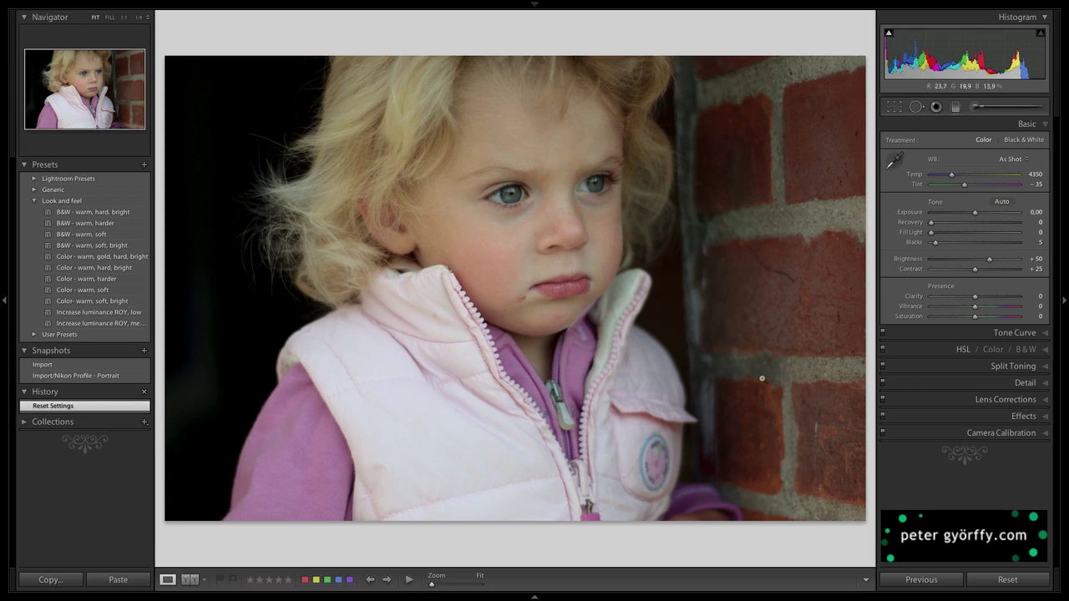
- Enable lens profile corrections and set the lens make to Nikon, using the Nikon AF NIKKOR 50mm f/1.8D profile
click(986, 400)
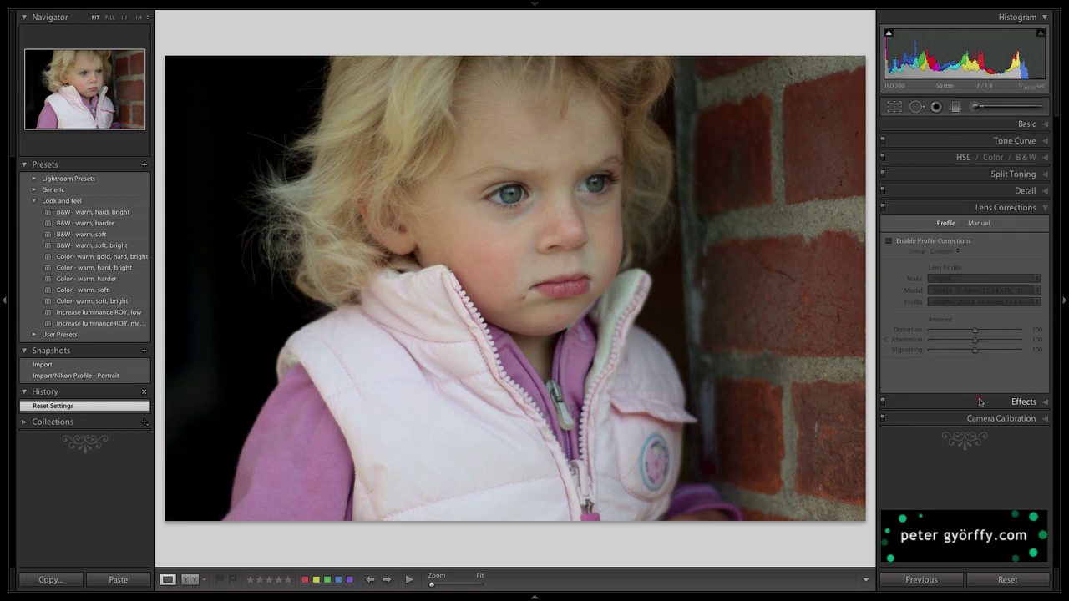
click(889, 241)
click(973, 279)
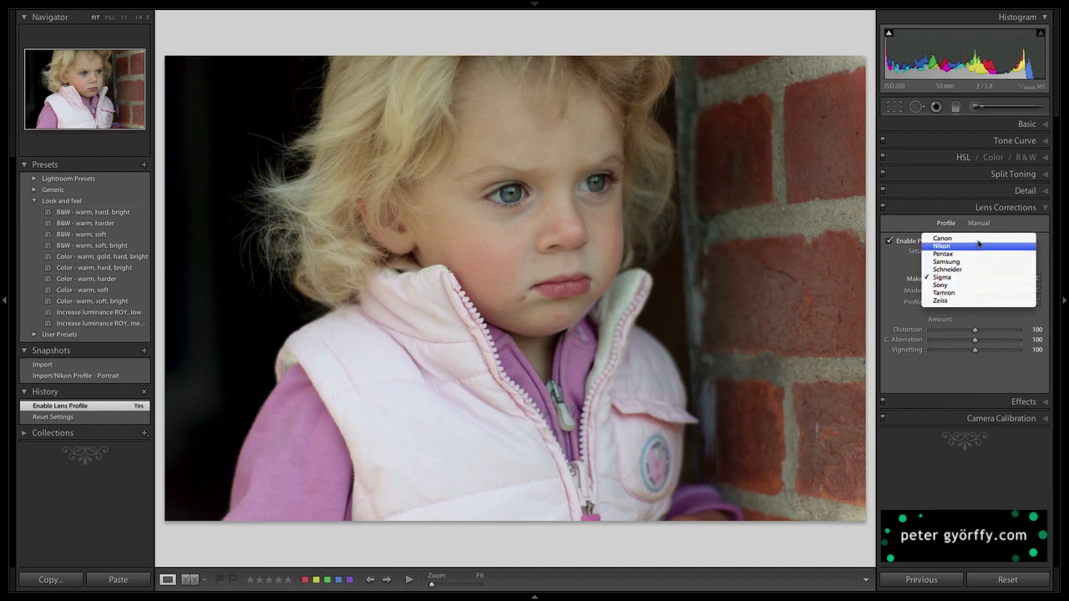
click(977, 246)
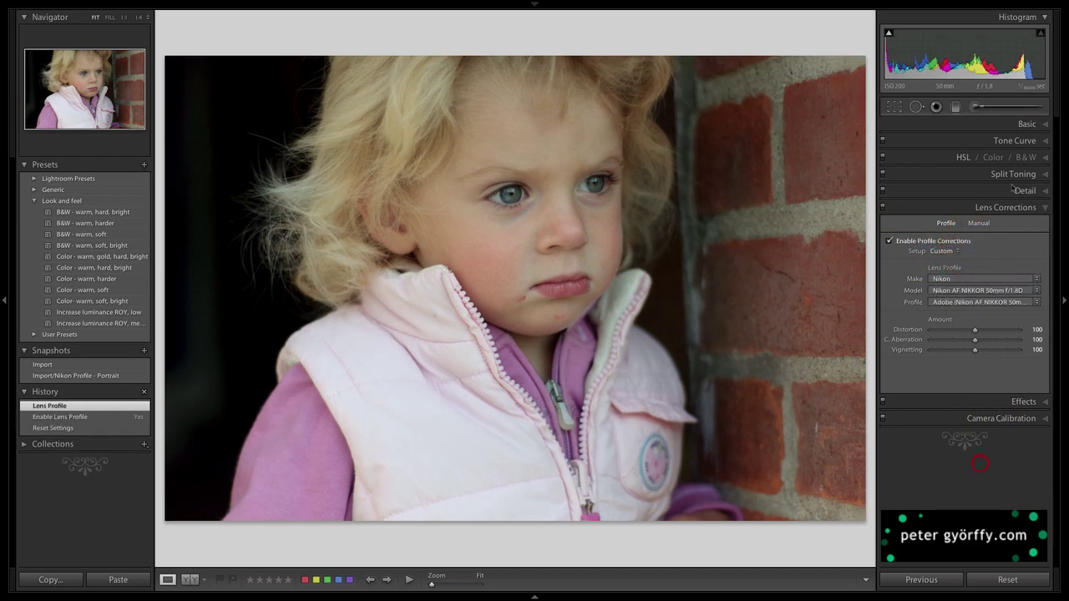
click(1034, 124)
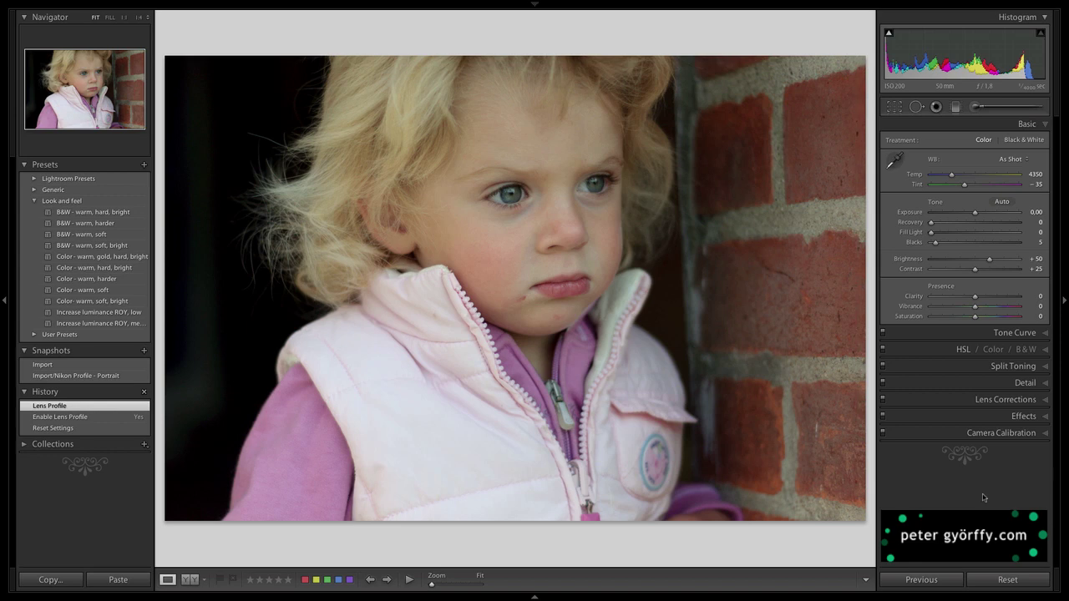
- Cycle the photo info overlay through the camera settings and file details, and hide it
key(i)
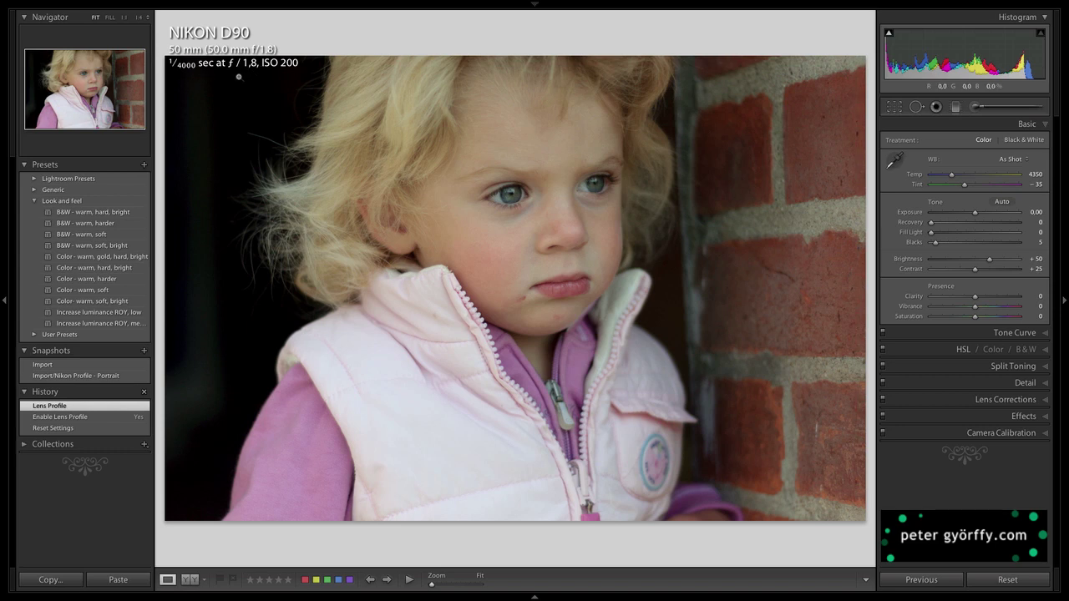
key(i)
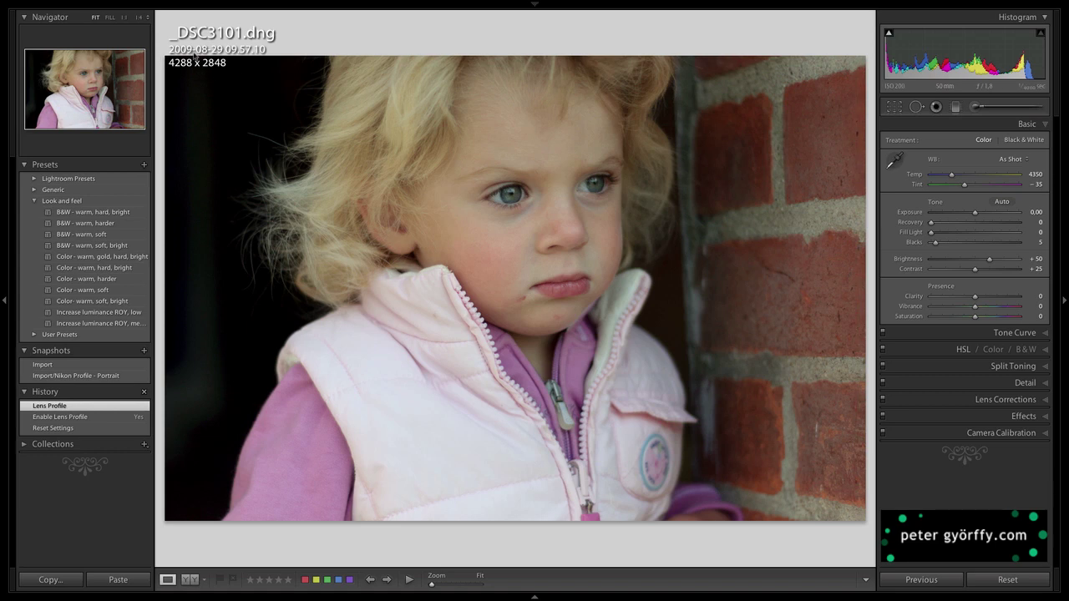
key(i)
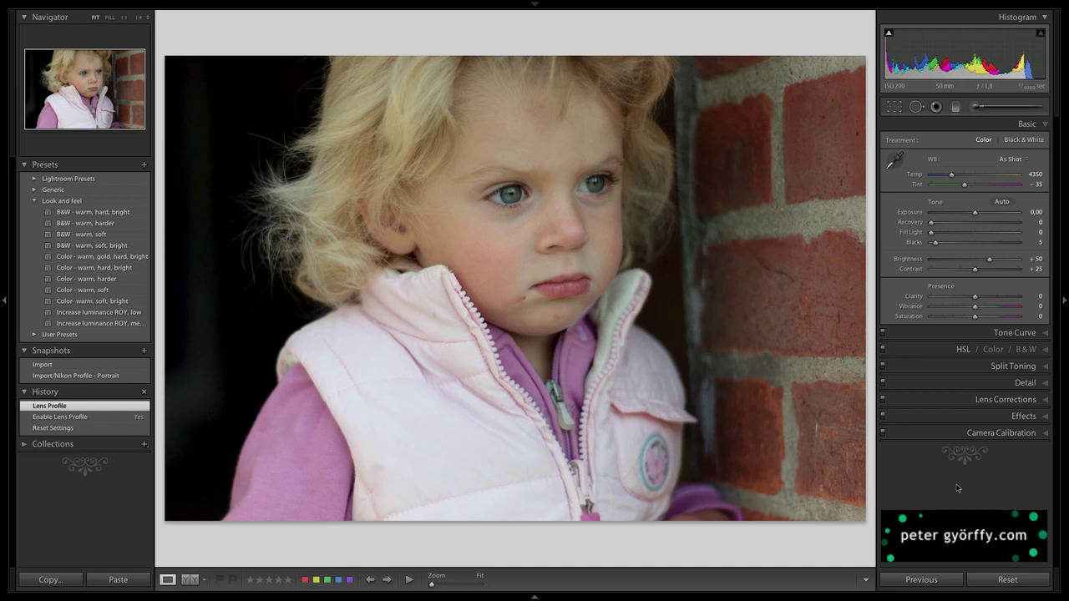
- Zoom in on the girl's eyes, sample the white of the nearer eye as neutral white balance, and return to the full view
click(525, 299)
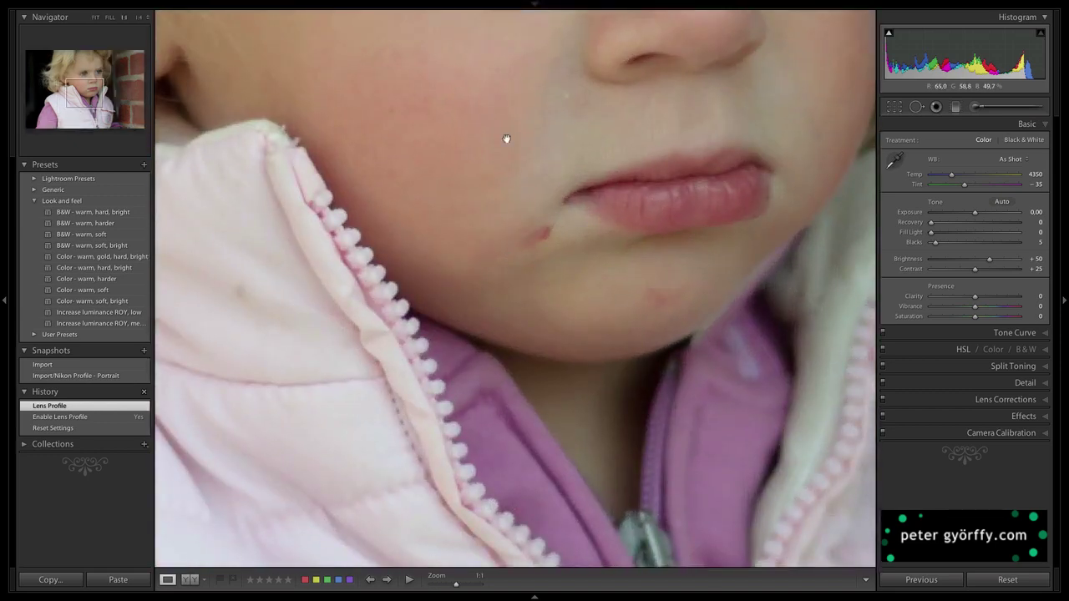
drag(504, 138, 530, 525)
drag(482, 329, 514, 320)
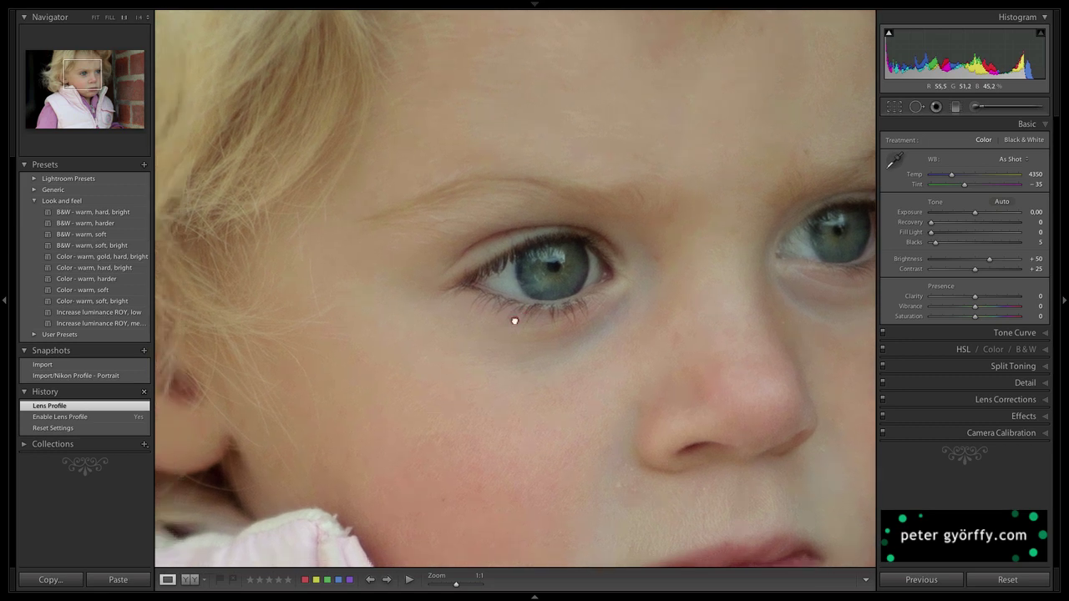
key(w)
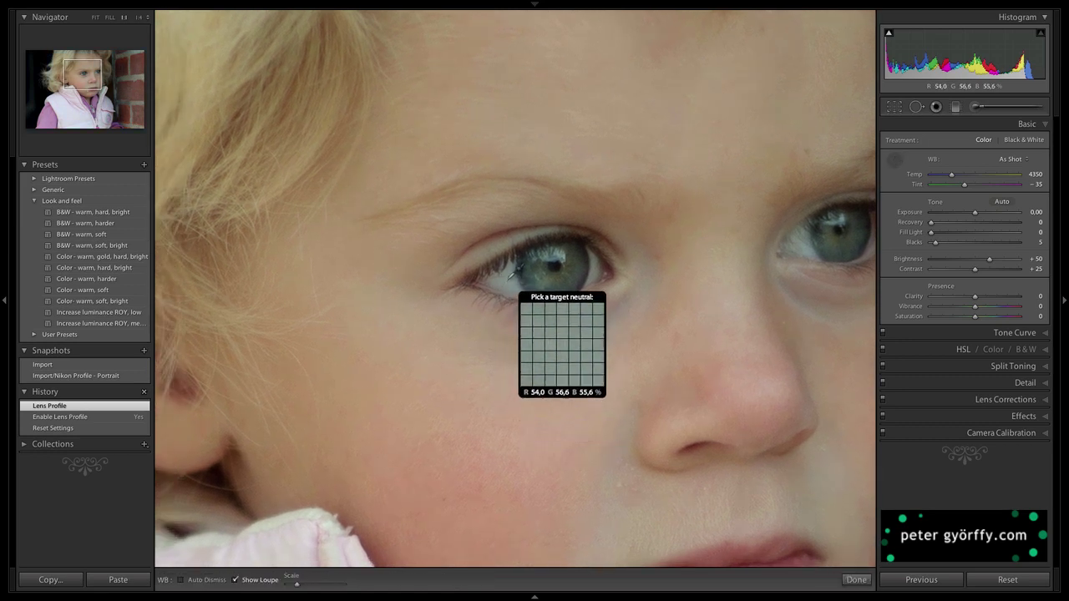
click(509, 279)
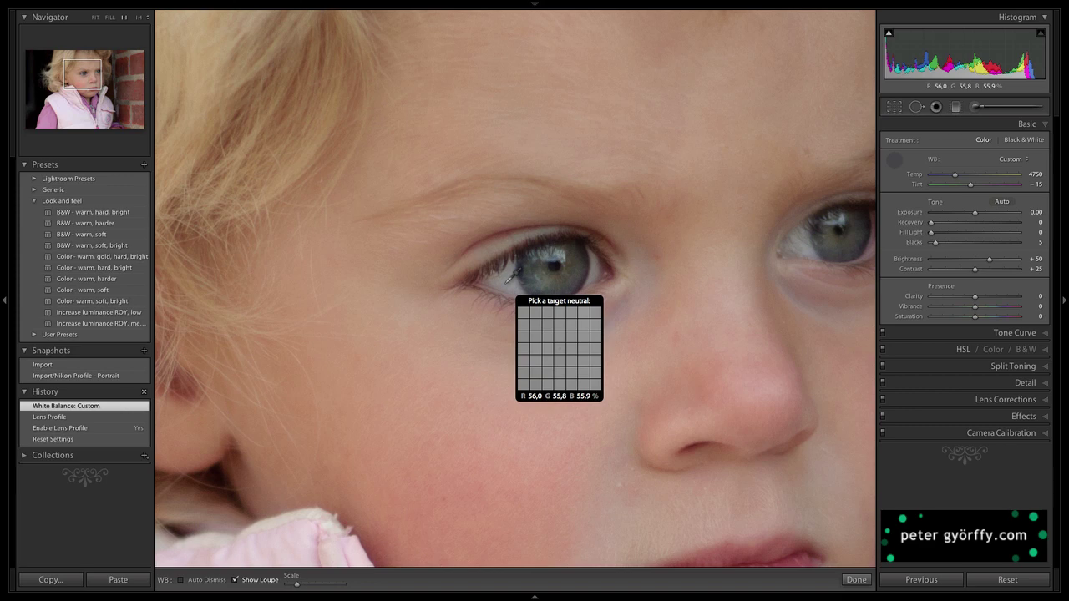
key(z)
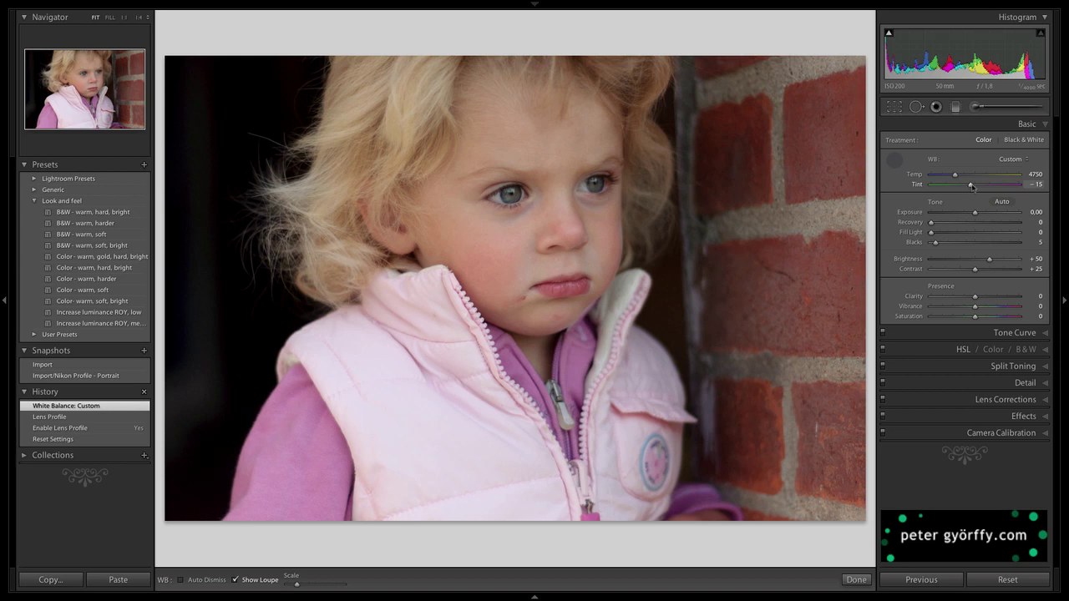
- Set the tint to -16 and the exposure to +0.15, and put the White Balance Selector away
drag(973, 185, 971, 186)
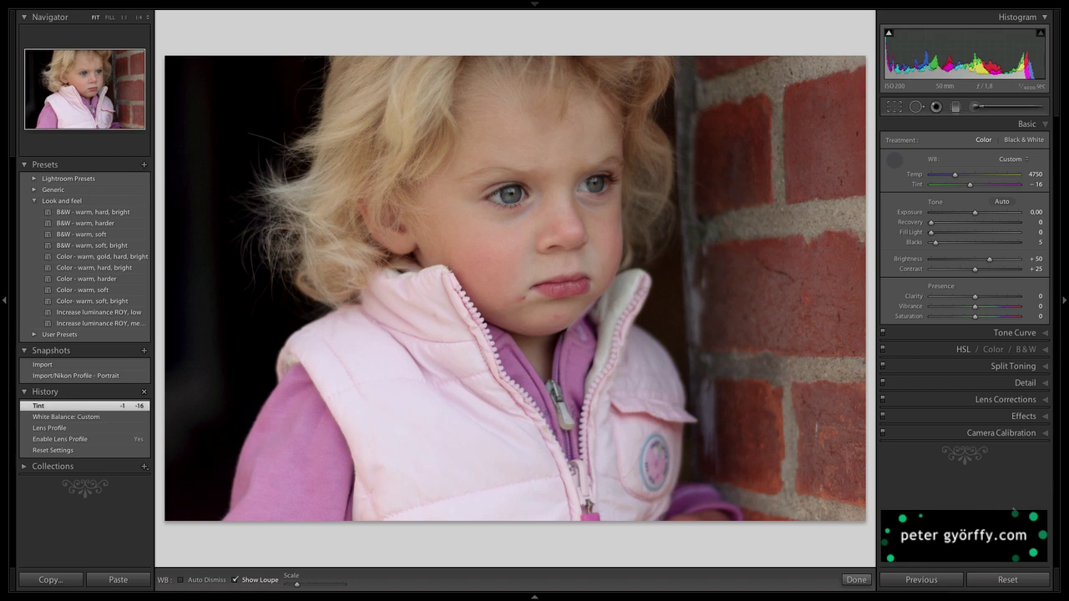
drag(975, 212, 977, 213)
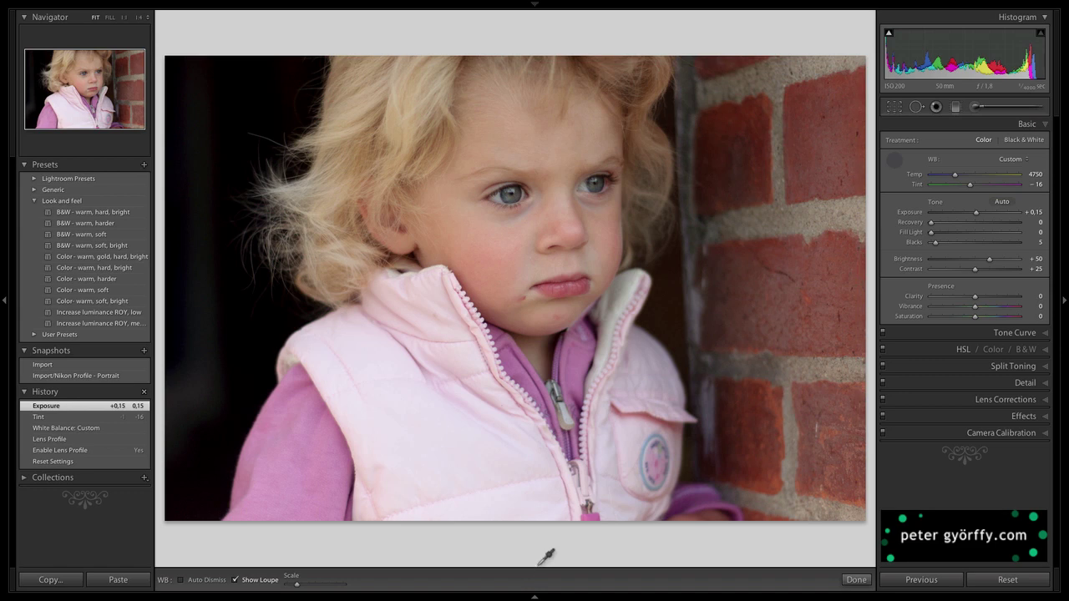
click(893, 160)
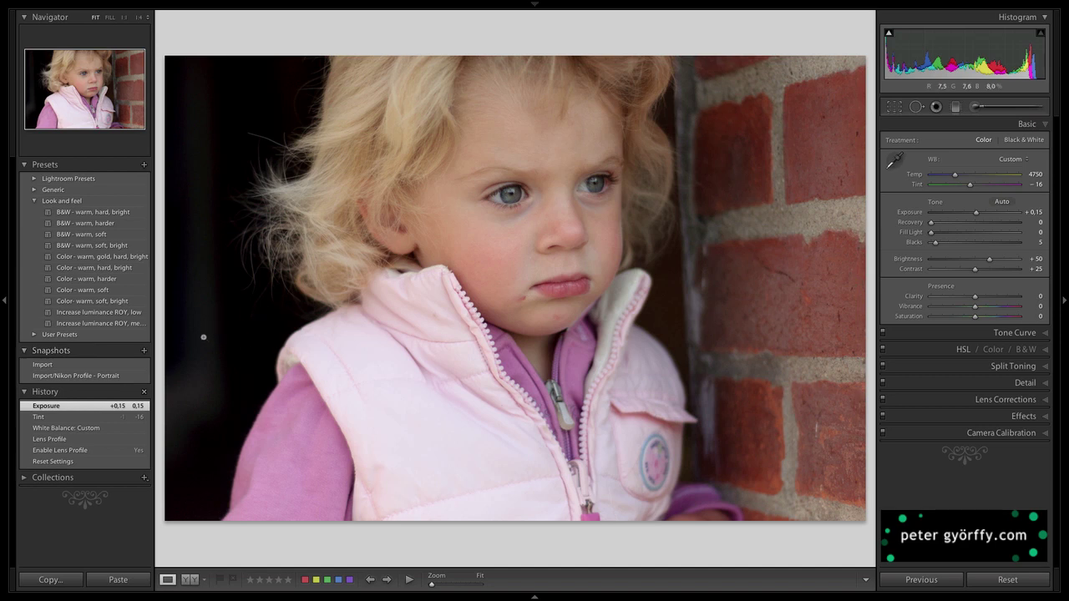
- Compare the warm color Look and feel presets on the photo and apply "Color - warm, hard, bright"
click(90, 268)
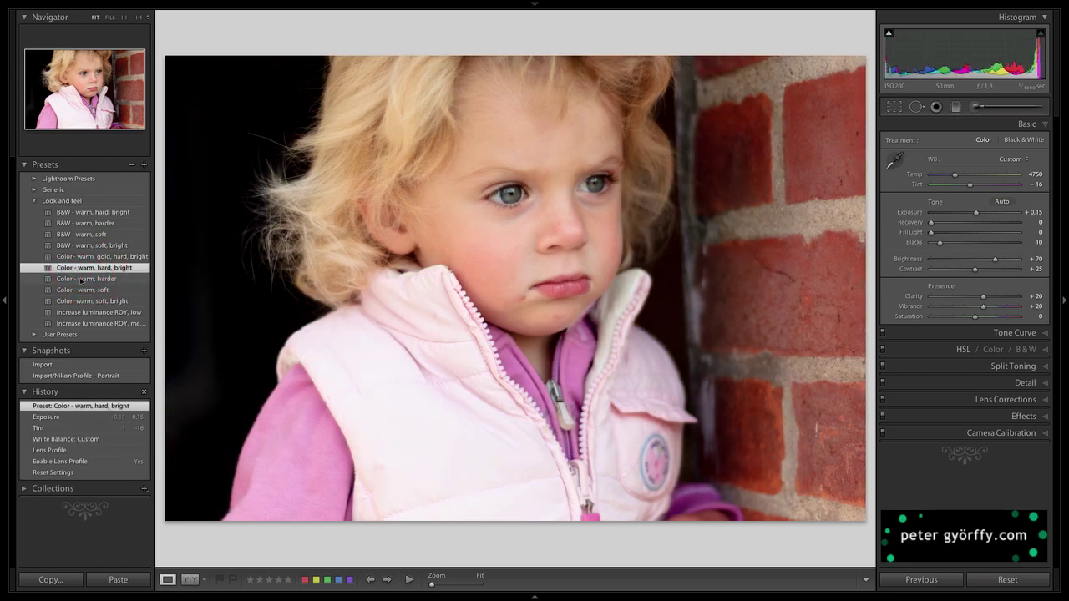
click(82, 279)
click(78, 290)
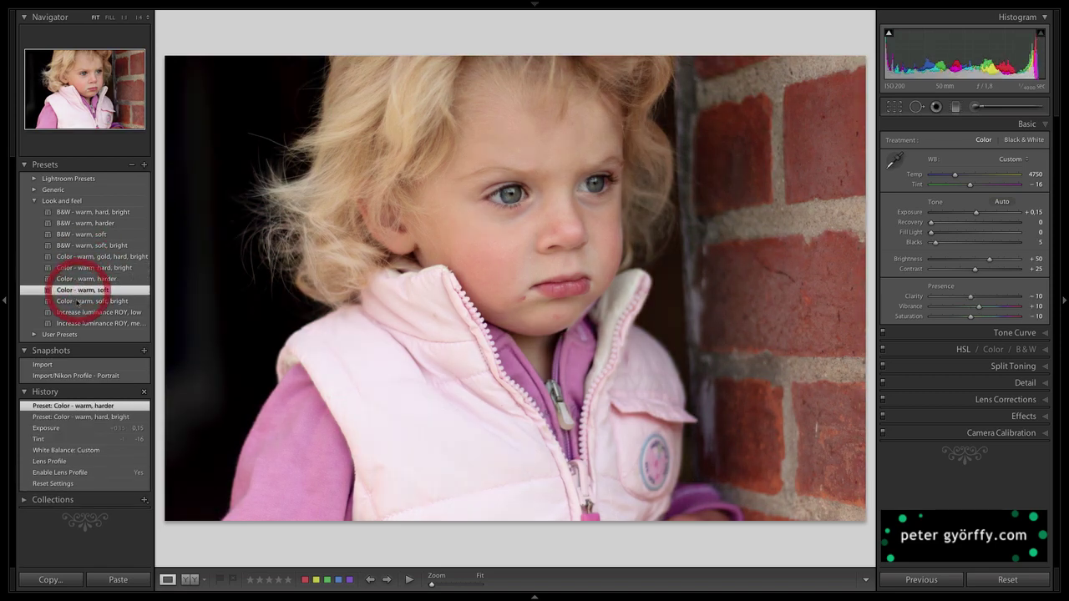
click(77, 301)
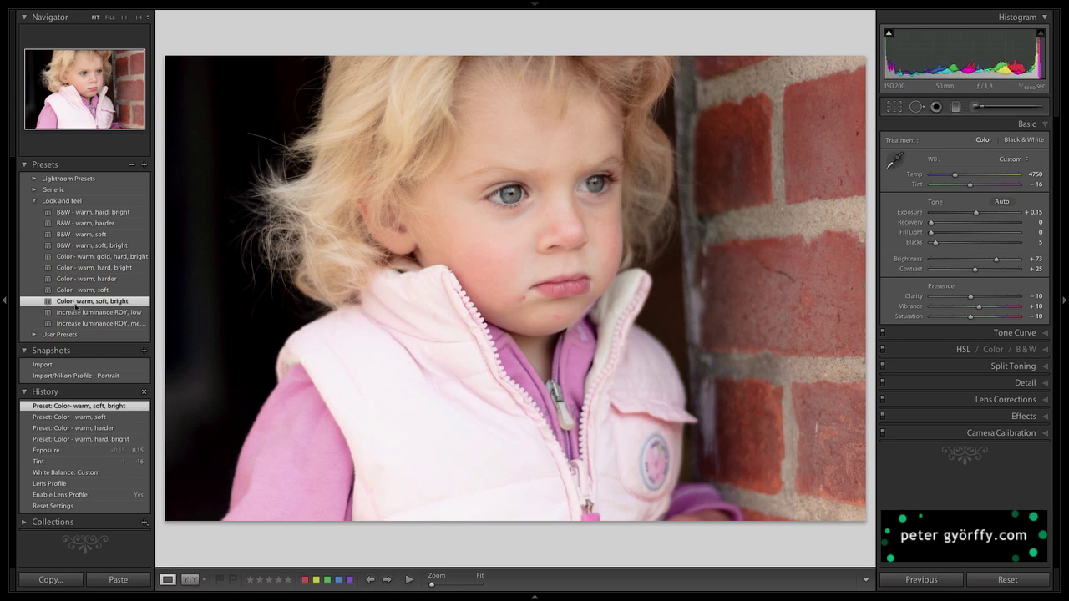
click(78, 290)
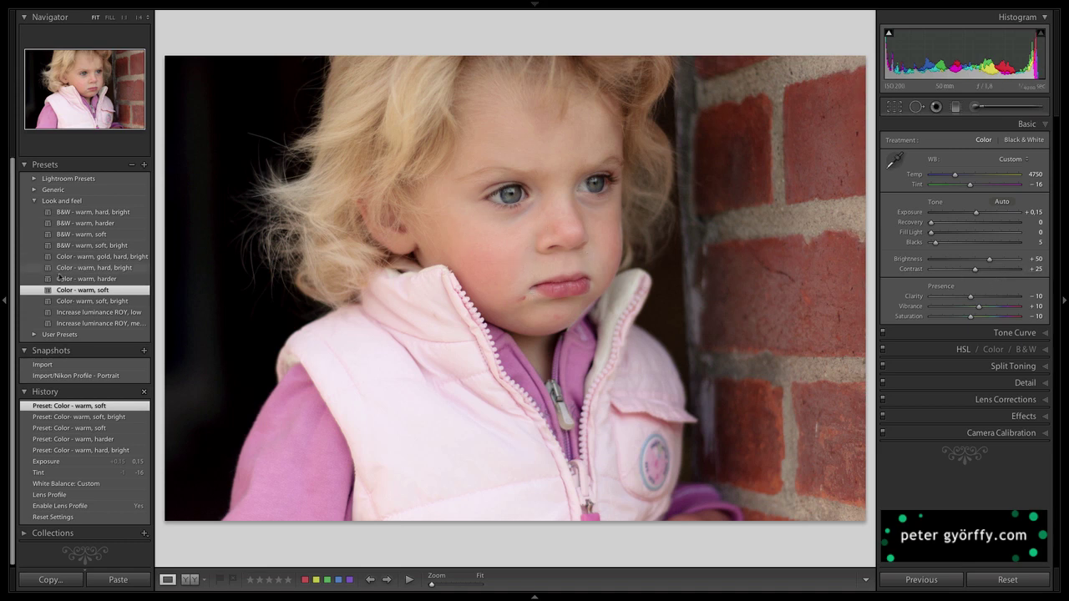
click(84, 268)
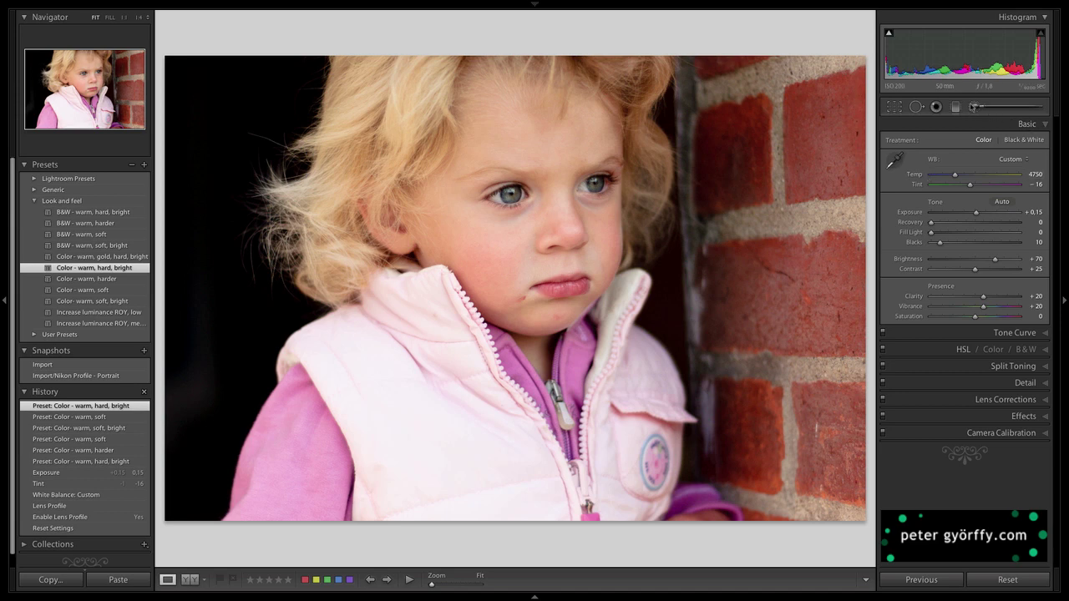
- Paint over the white vest with an Exposure adjustment brush set to -1.01 at size 27.3
click(976, 108)
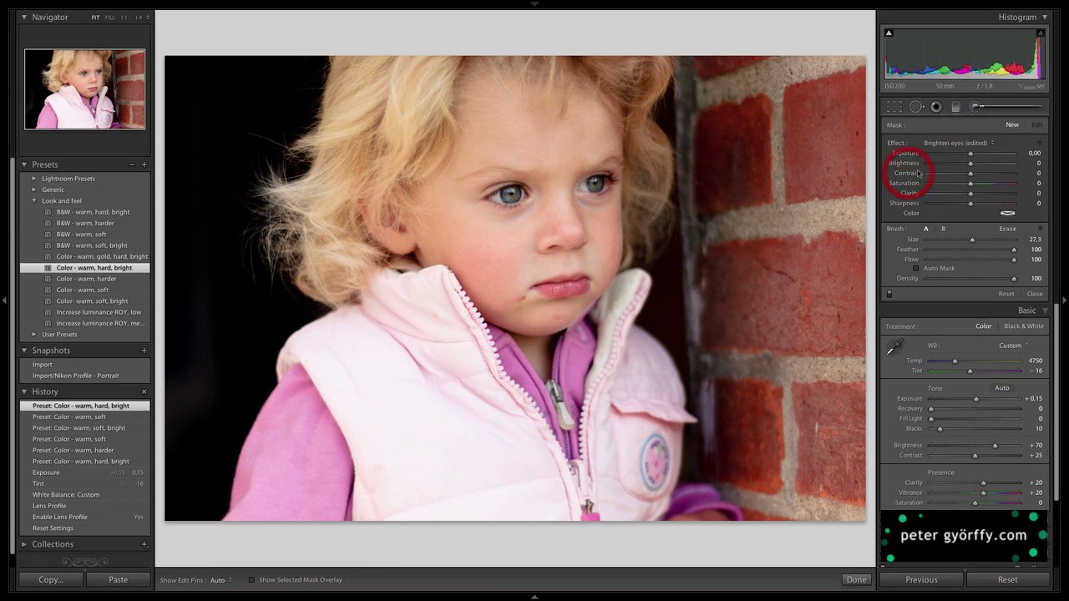
click(965, 144)
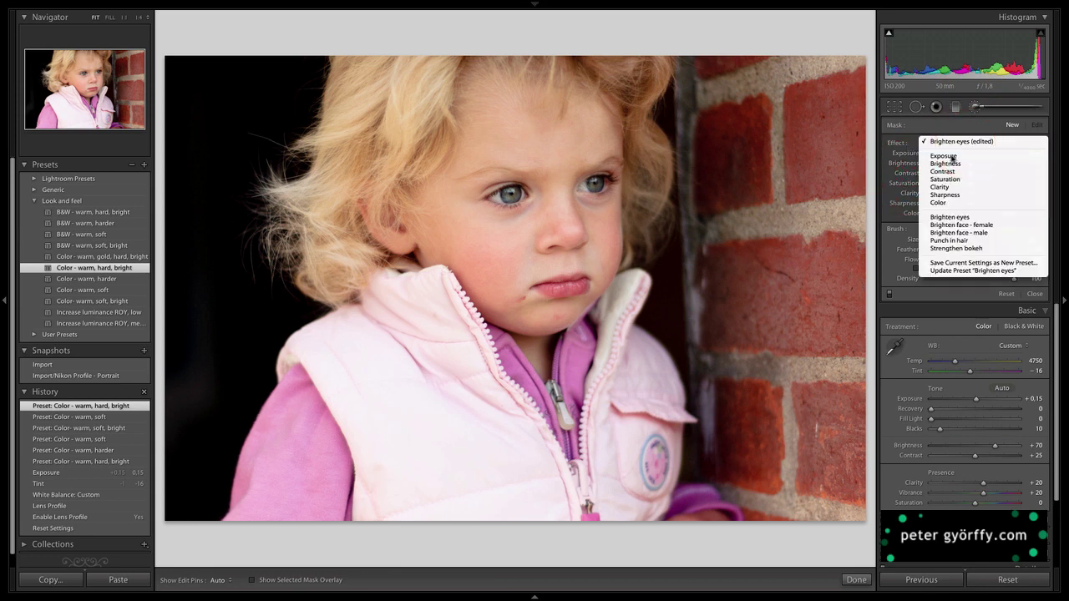
click(953, 155)
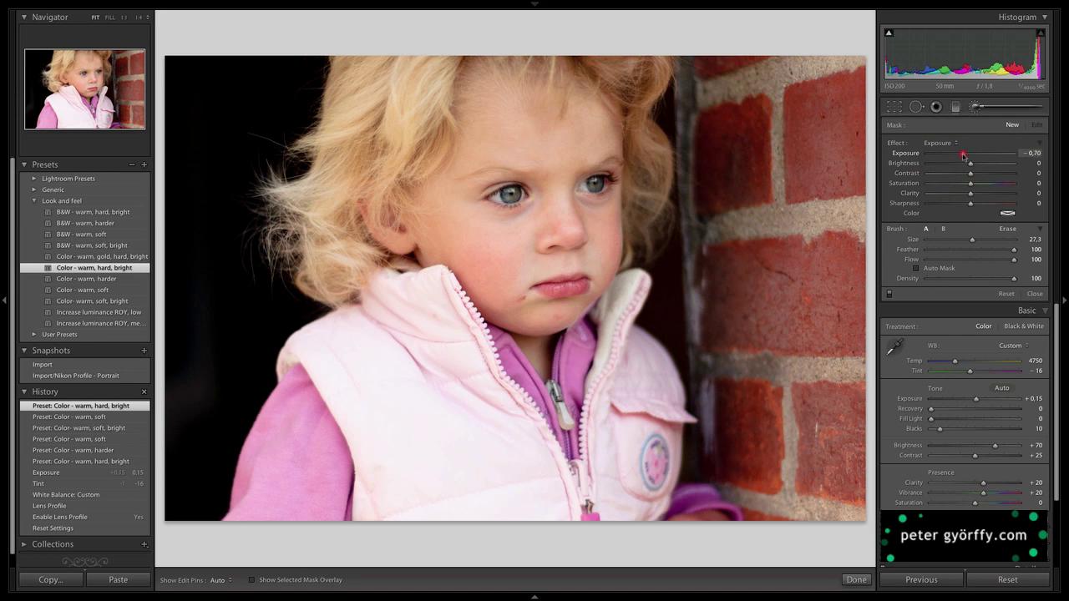
drag(963, 156, 959, 155)
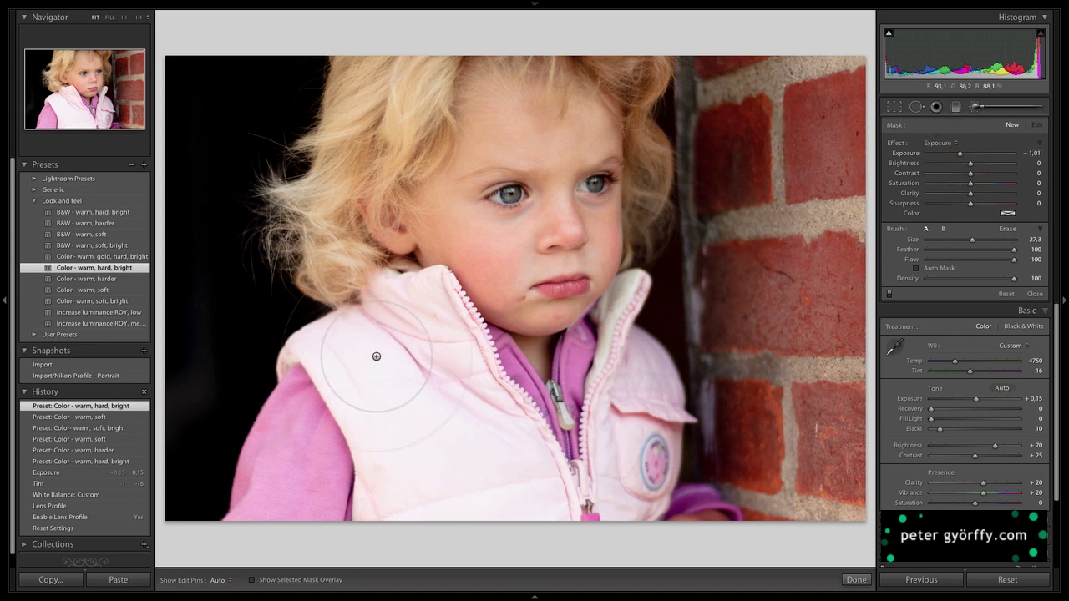
mouse_move(390, 375)
mouse_down()
mouse_move(310, 447)
mouse_move(380, 467)
mouse_move(493, 476)
mouse_move(577, 464)
mouse_move(632, 515)
mouse_move(676, 451)
mouse_move(584, 380)
mouse_move(443, 393)
mouse_move(345, 439)
mouse_move(505, 551)
mouse_up()
- Hide the brush pins and set the exposure of the vest adjustment to -0.82
key(h)
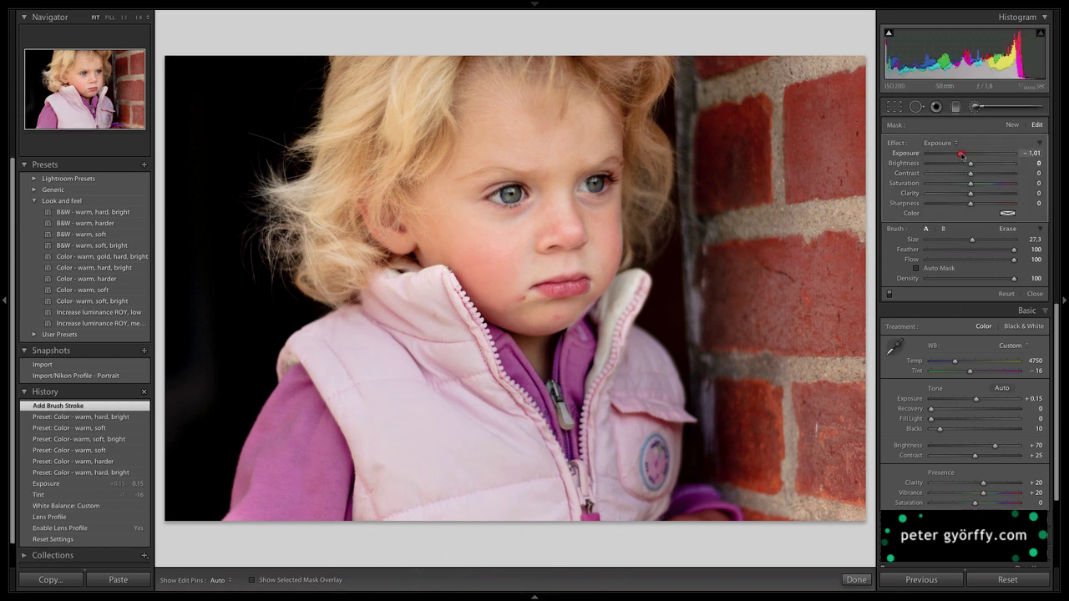
drag(962, 155, 963, 154)
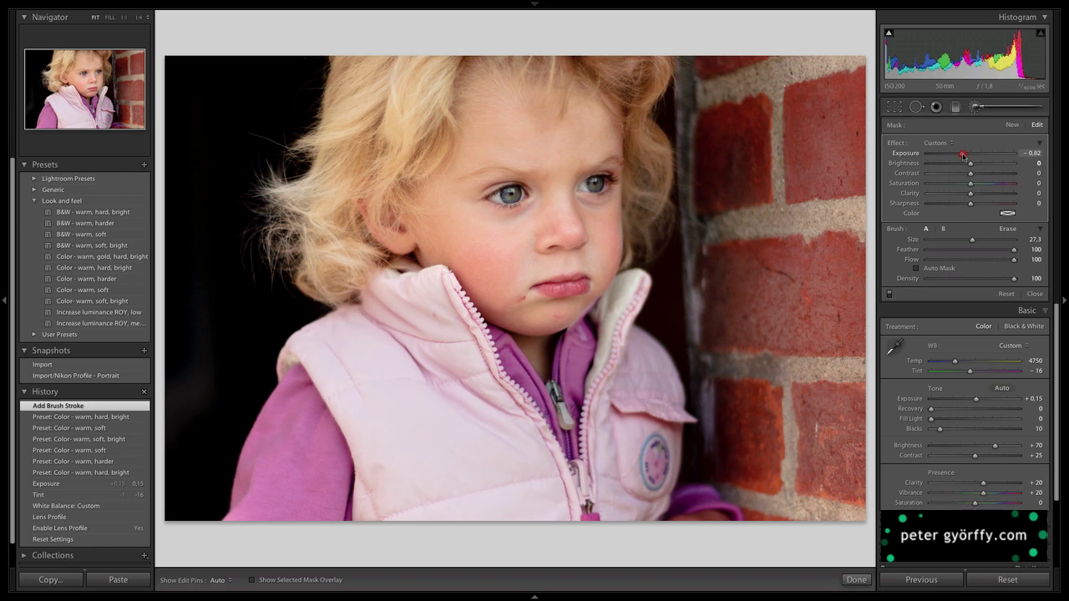
drag(962, 155, 961, 155)
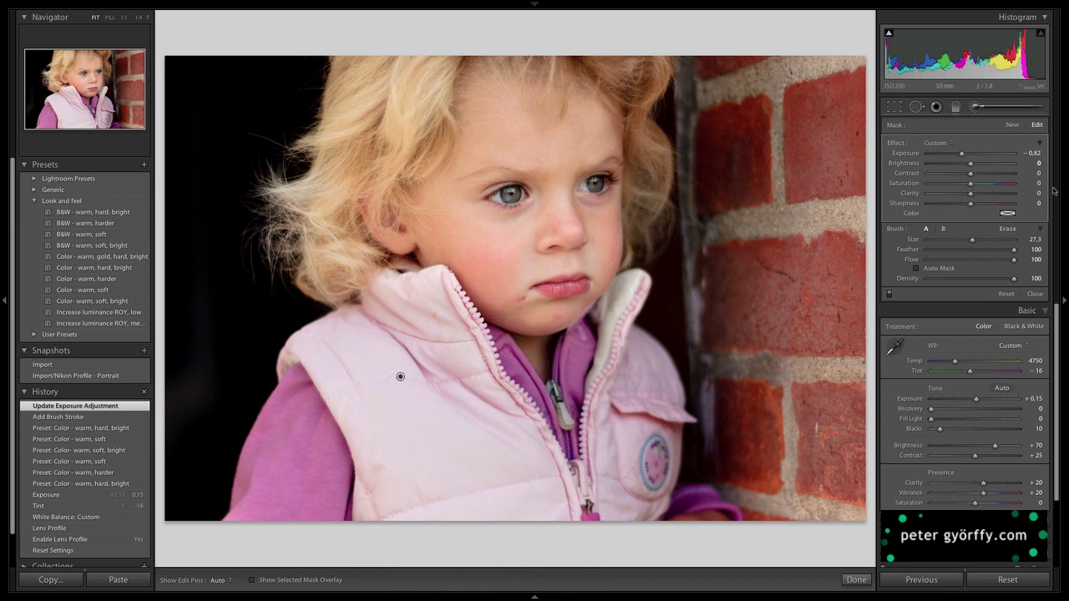
- Create a new brush mask with the effects reset and clarity at -44, and paint the face's skin at brush size 10
click(1011, 125)
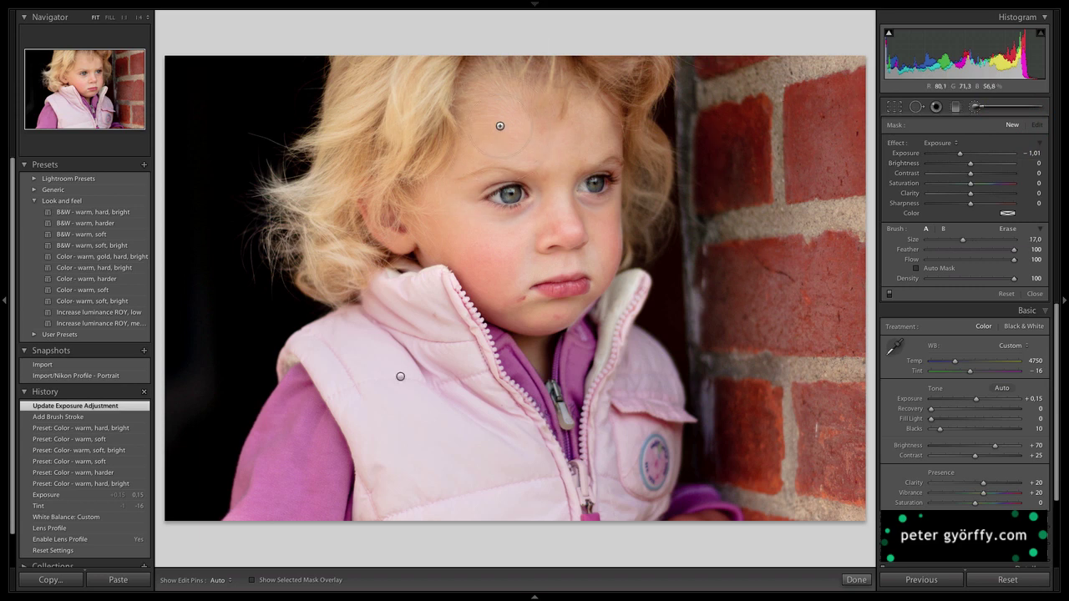
scroll(500, 125, down, 4)
double_click(897, 143)
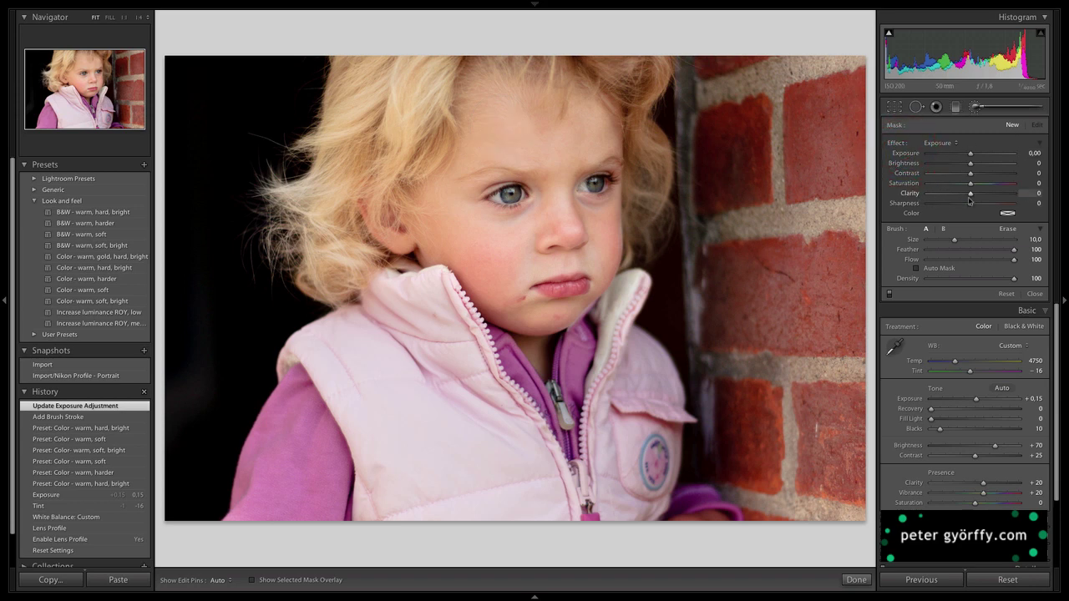
drag(971, 193, 961, 194)
key(h)
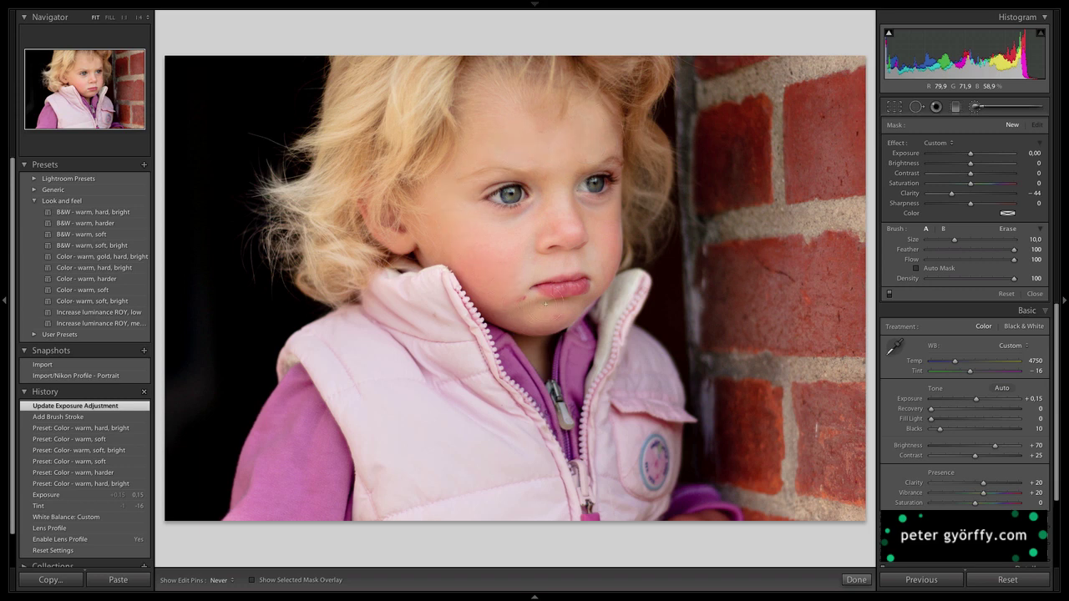
click(556, 142)
- Check the face mask's coverage with the mask overlay, and set its clarity to -35
key(o)
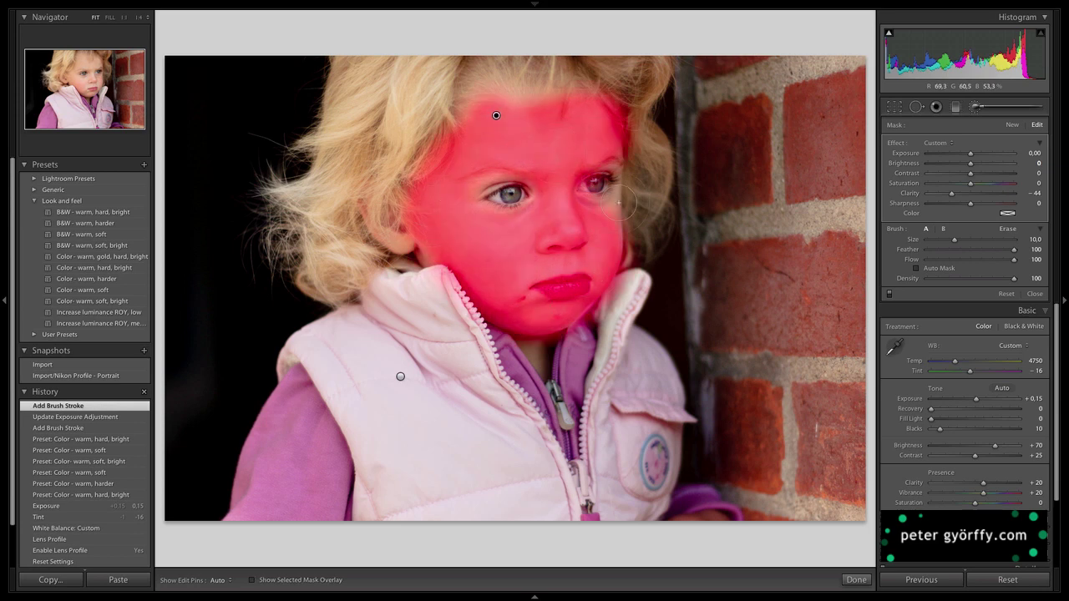
key(o)
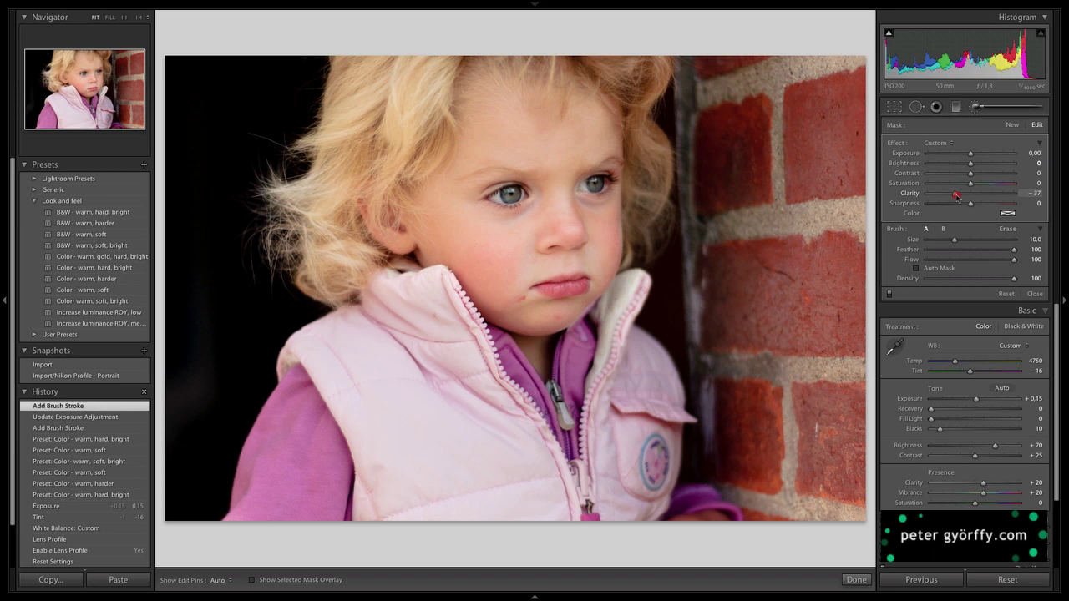
drag(958, 197, 957, 198)
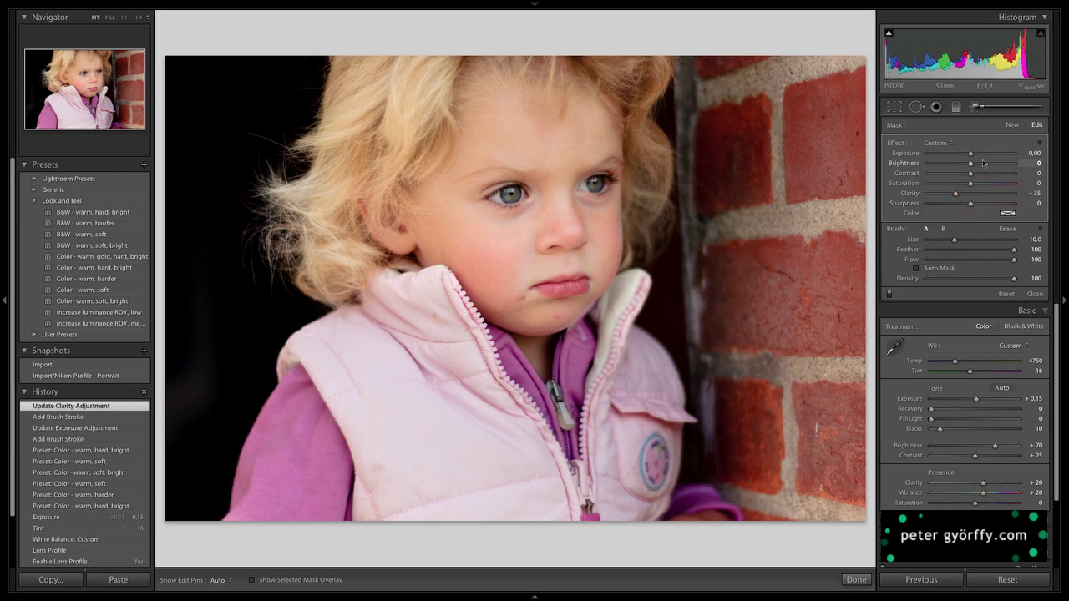
- Create a new brush mask with exposure at 0.25, clarity at 27 and brush size 2.8, and paint over both eyes
click(1008, 127)
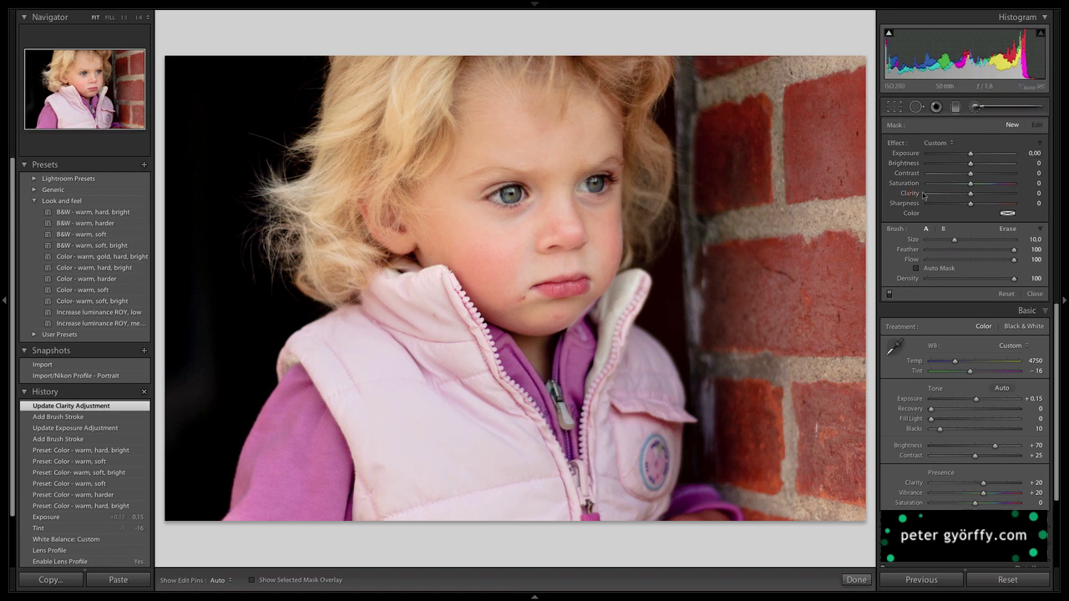
drag(915, 196, 983, 195)
drag(953, 240, 941, 240)
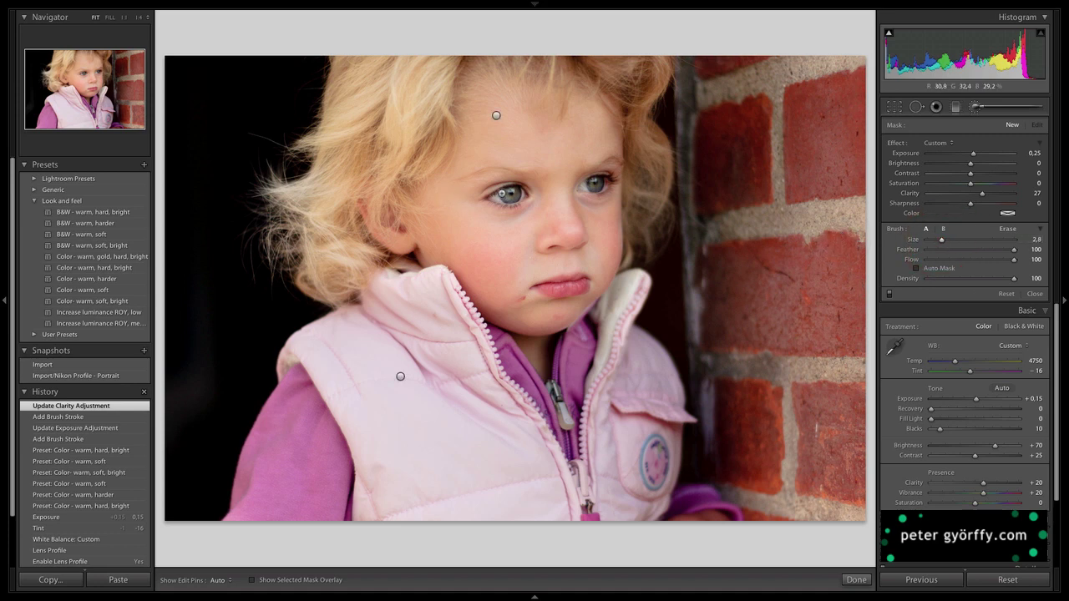
key(h)
mouse_move(493, 197)
mouse_down()
mouse_move(504, 183)
mouse_move(513, 202)
mouse_move(508, 190)
mouse_up()
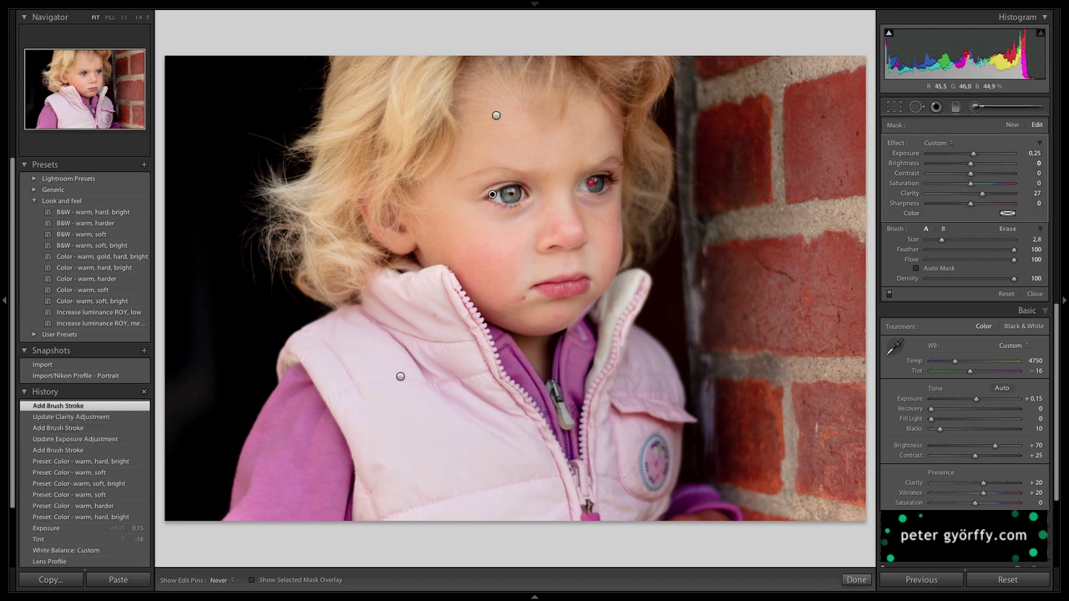
mouse_move(594, 181)
mouse_down()
mouse_move(591, 192)
mouse_move(607, 180)
mouse_move(589, 185)
mouse_move(587, 203)
mouse_up()
key(h)
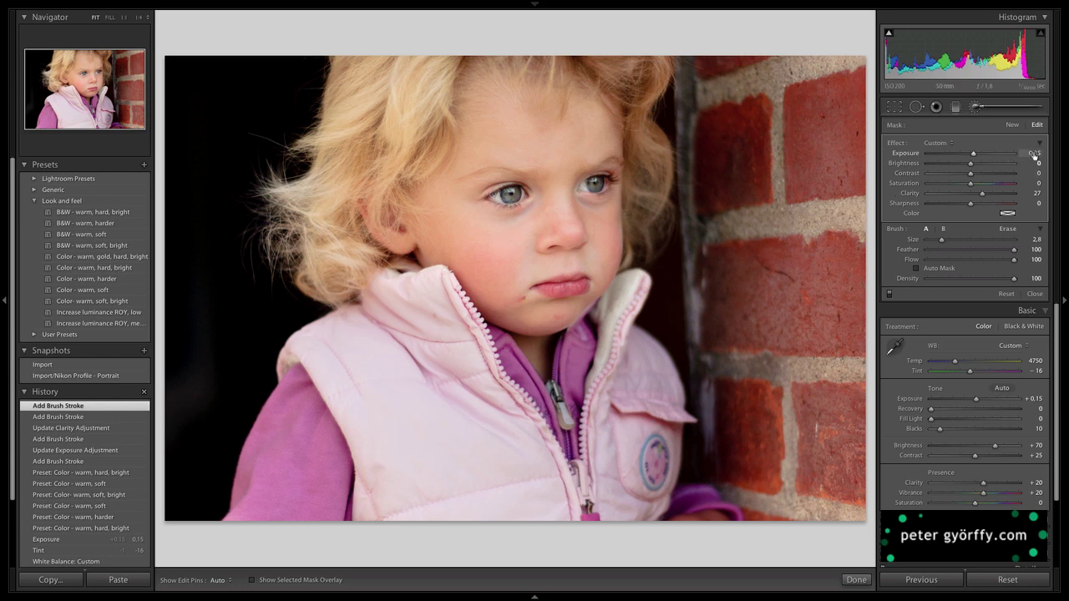
- Set the exposure of the eye adjustment to 0.10
drag(1034, 155, 1064, 149)
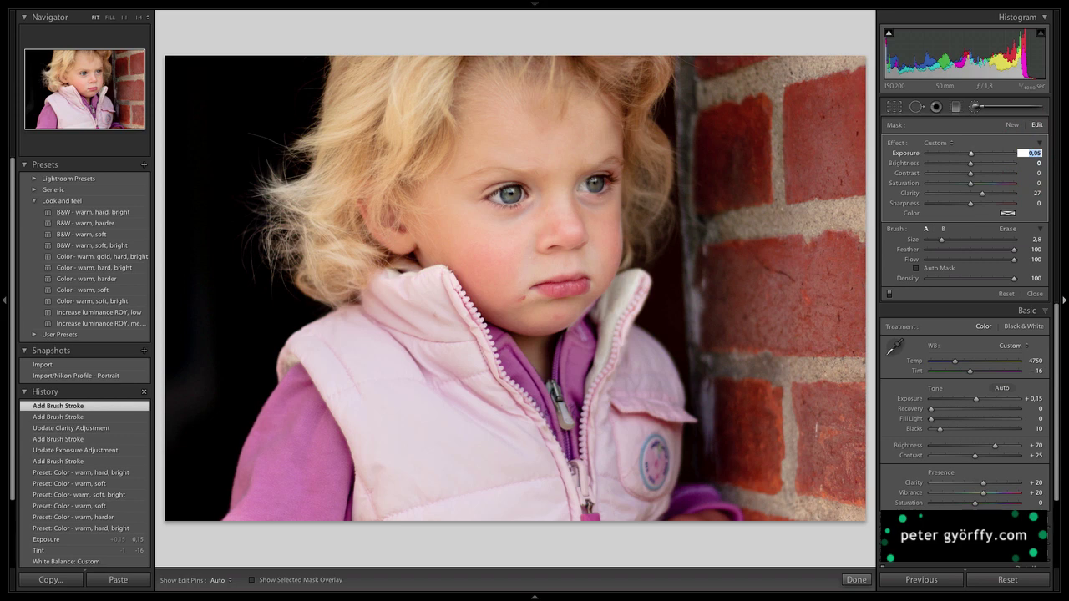
text(0,1)
key(Return)
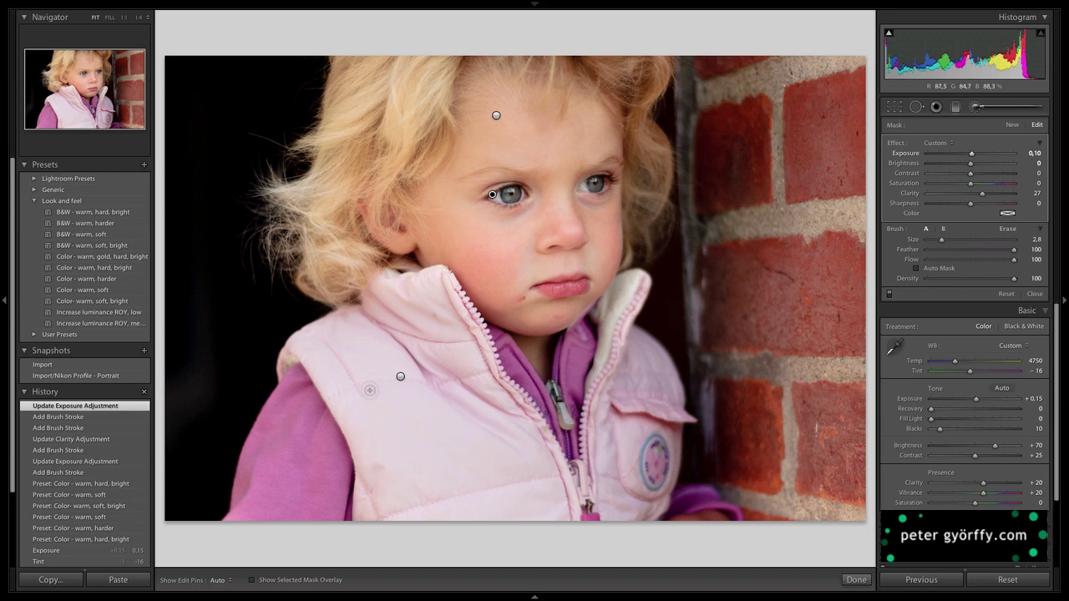
- Paint the brick wall with a new brush mask at size 25.7, with exposure and clarity reset and contrast at 73
click(1013, 125)
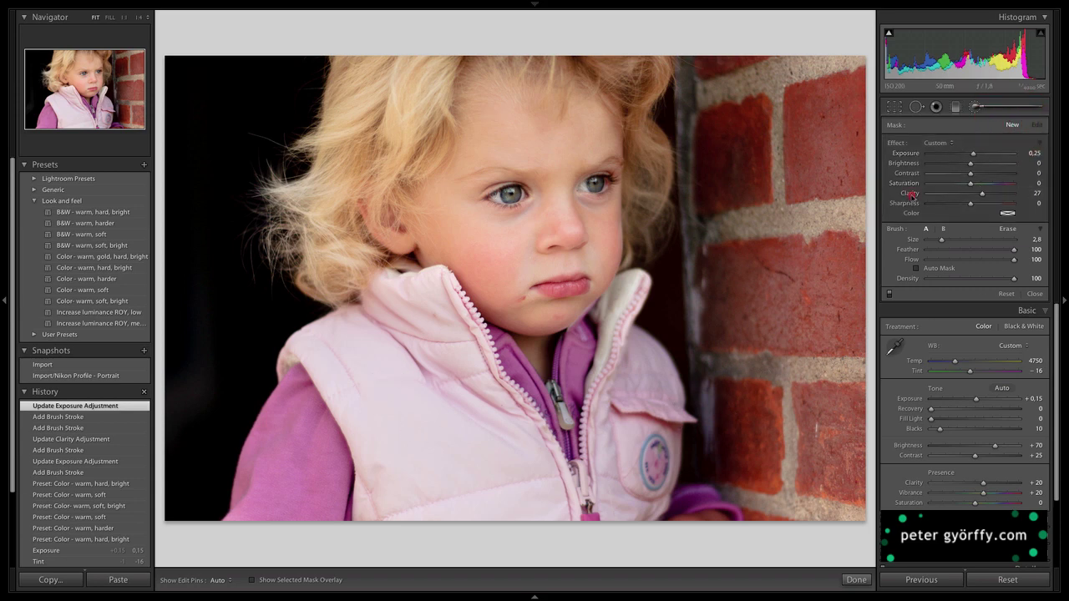
double_click(909, 194)
double_click(914, 155)
drag(972, 174, 1003, 175)
drag(942, 240, 970, 243)
key(h)
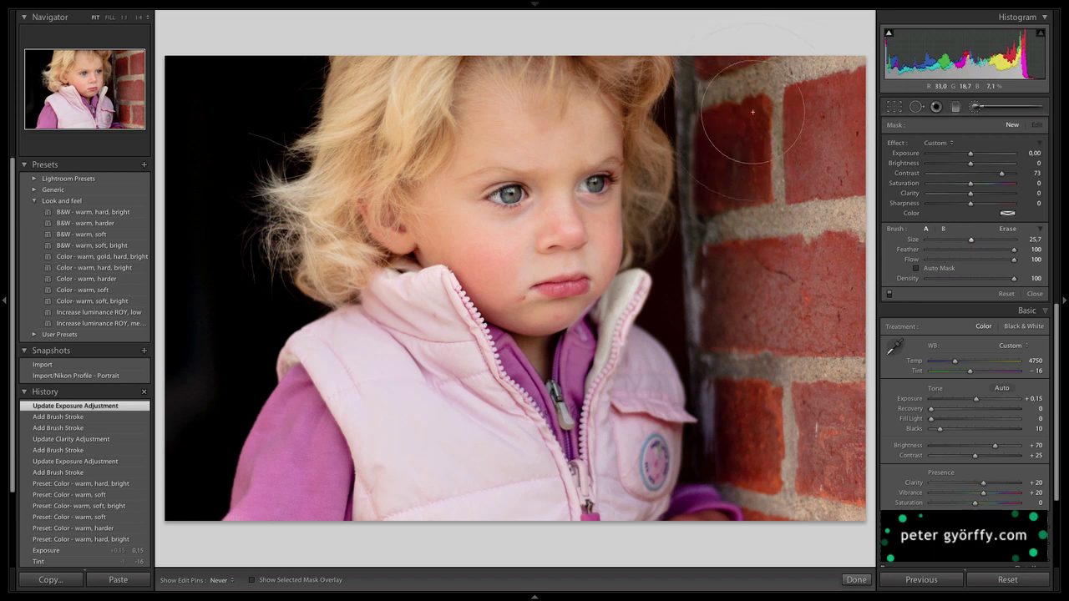
mouse_move(754, 285)
mouse_down()
mouse_move(731, 386)
mouse_move(756, 480)
mouse_move(814, 467)
mouse_move(824, 133)
mouse_move(836, 82)
mouse_up()
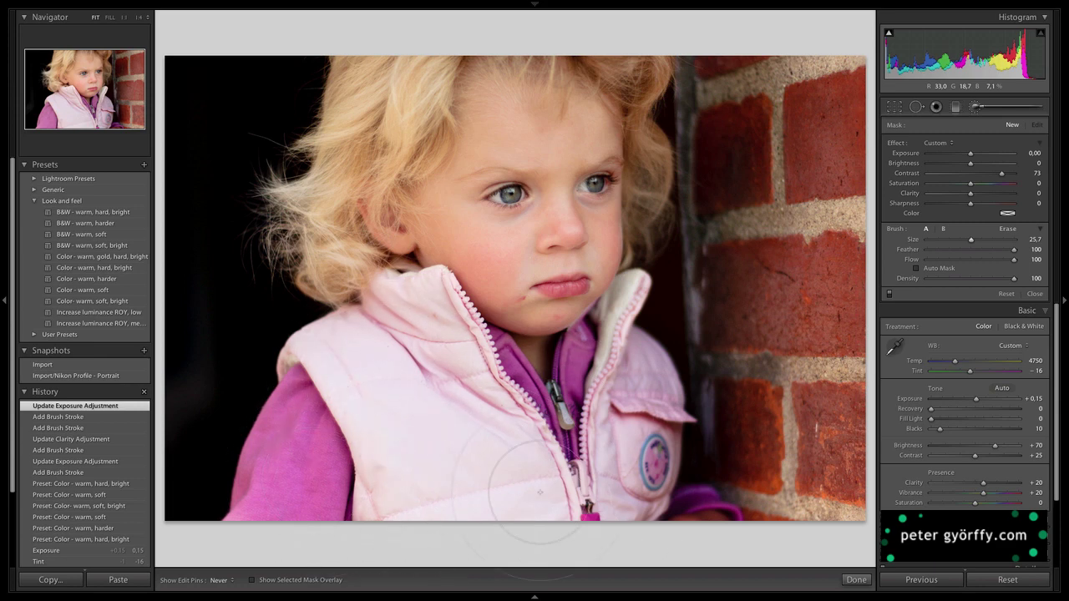
drag(752, 454, 805, 442)
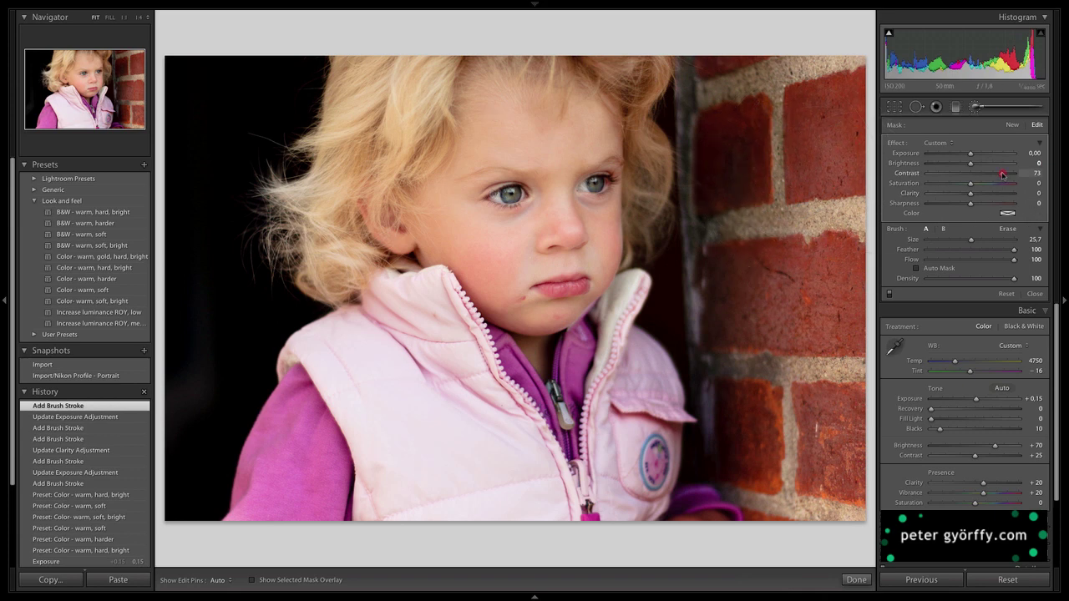
- Set the brick wall mask's contrast to 61 and saturation to -11, and close the adjustment brush
drag(1003, 176, 965, 184)
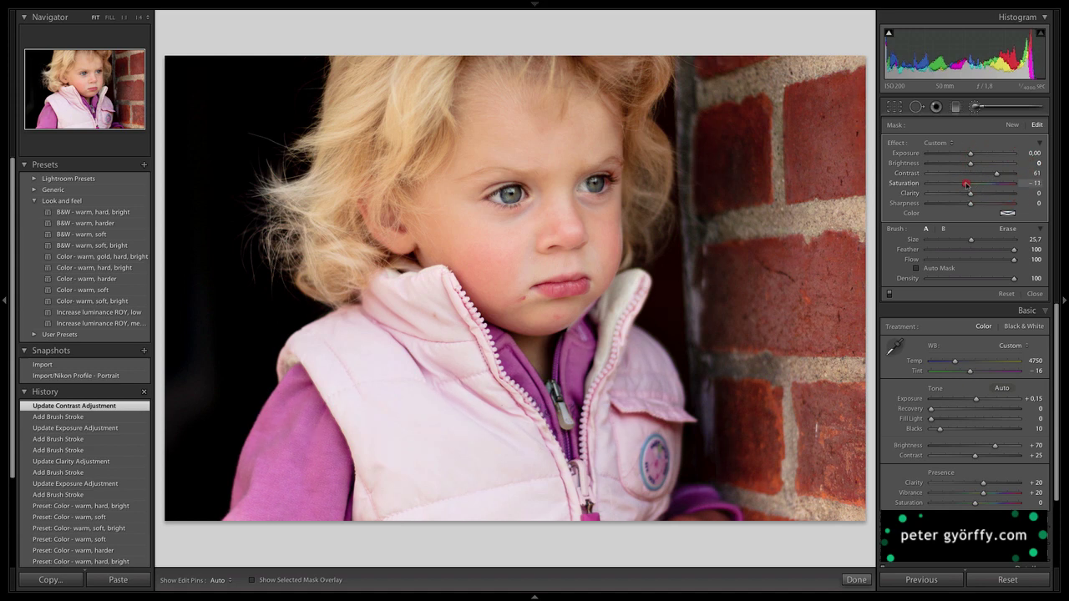
drag(967, 184, 967, 185)
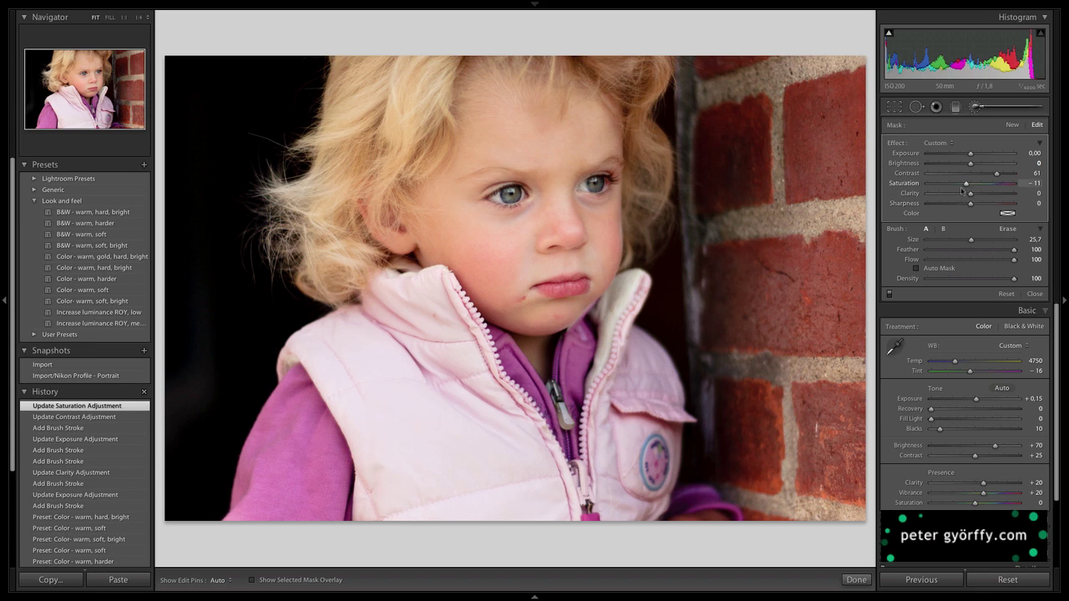
click(857, 580)
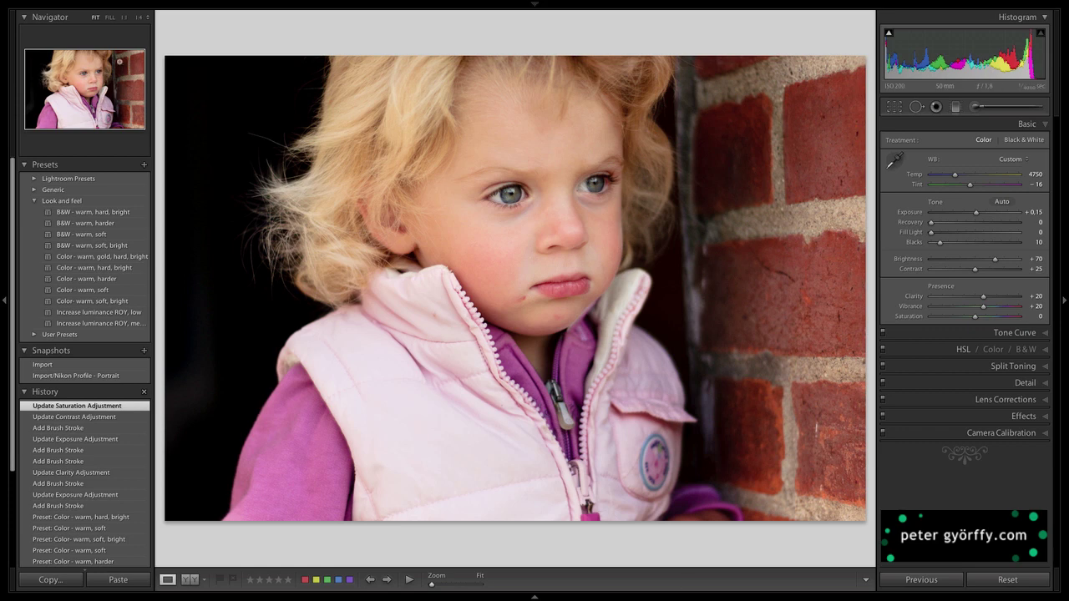
- Heal the red marks beside the mouth and on the chin with Spot Removal at size 71, sourcing the mouth spot from the nearby cheek
click(138, 17)
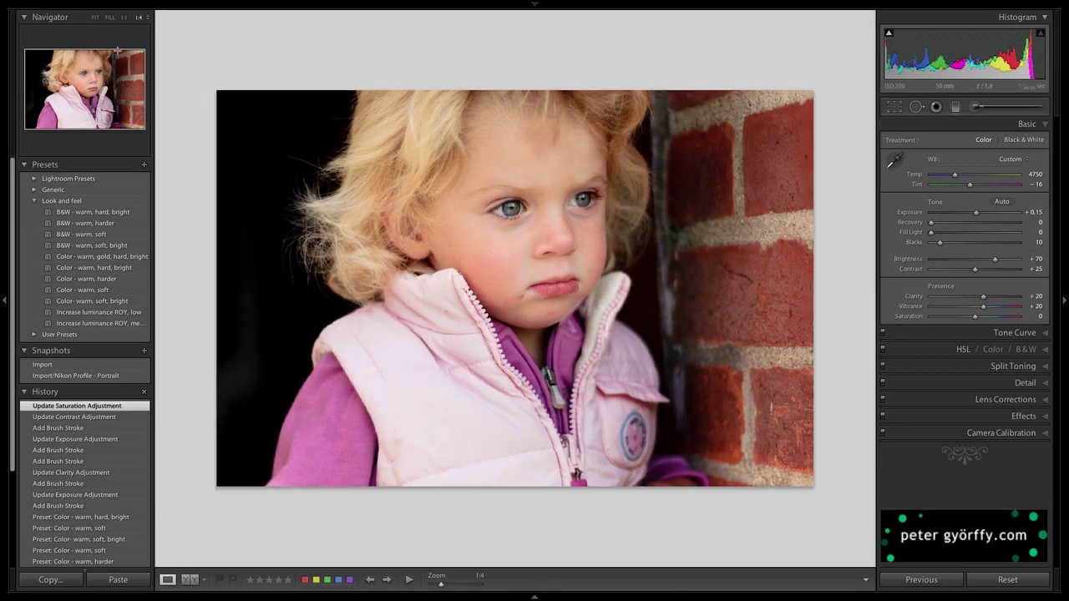
click(123, 16)
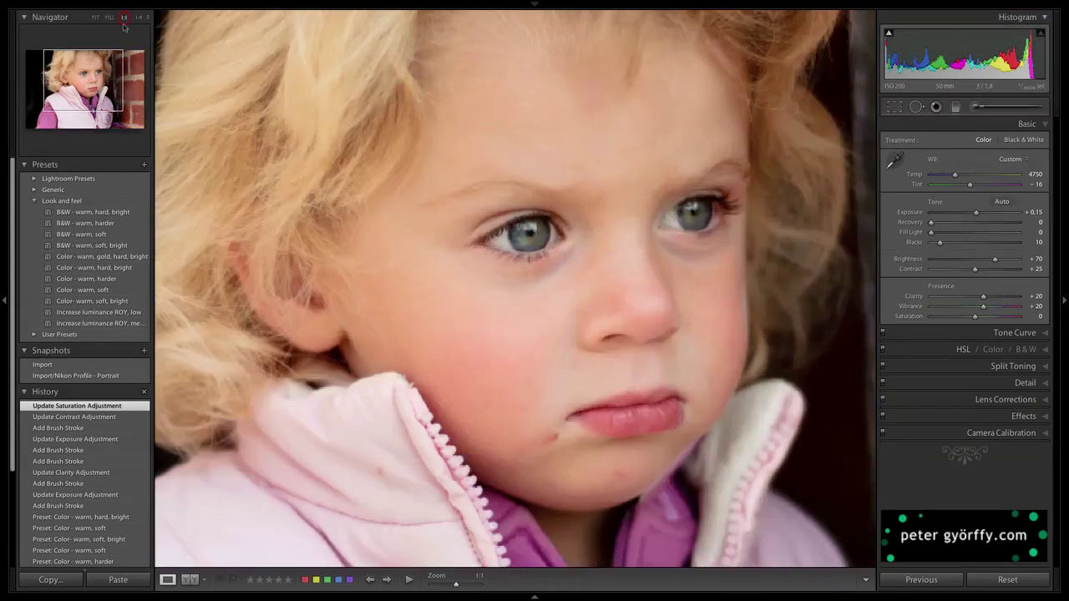
scroll(355, 201, down, 10)
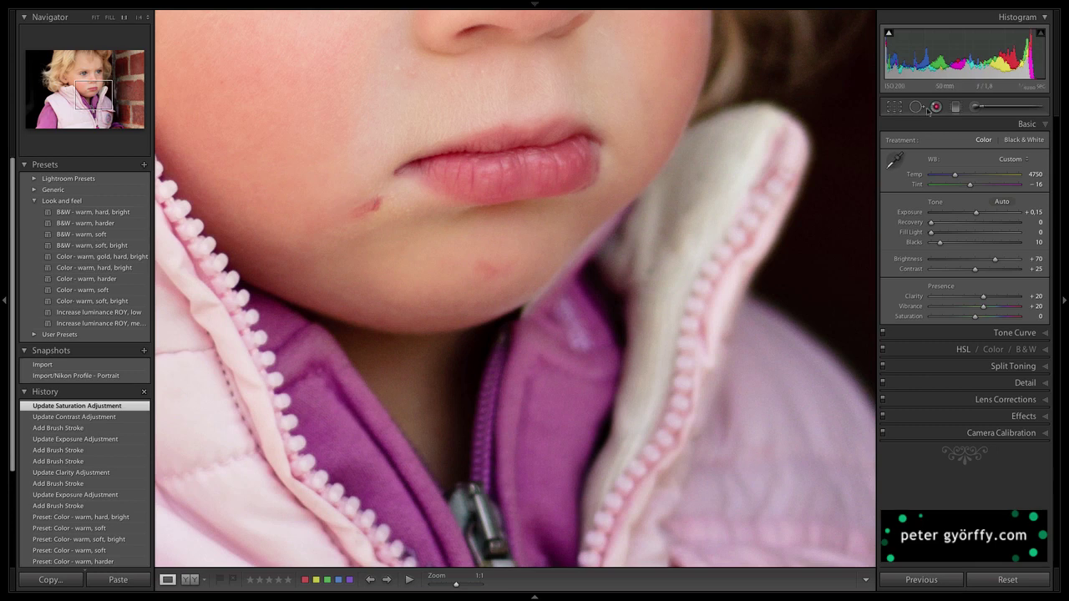
key(n)
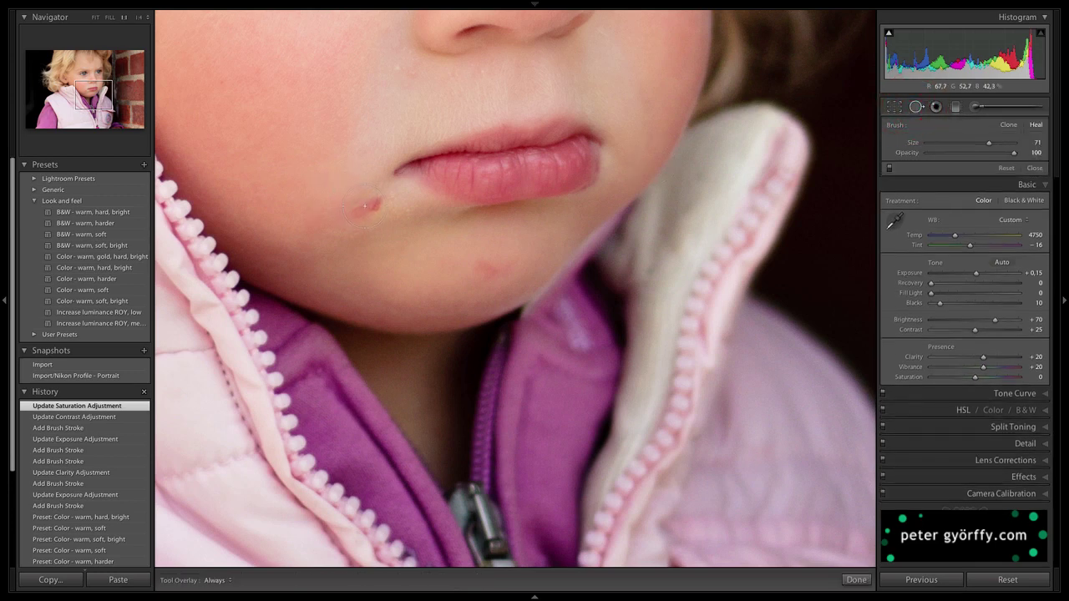
click(364, 208)
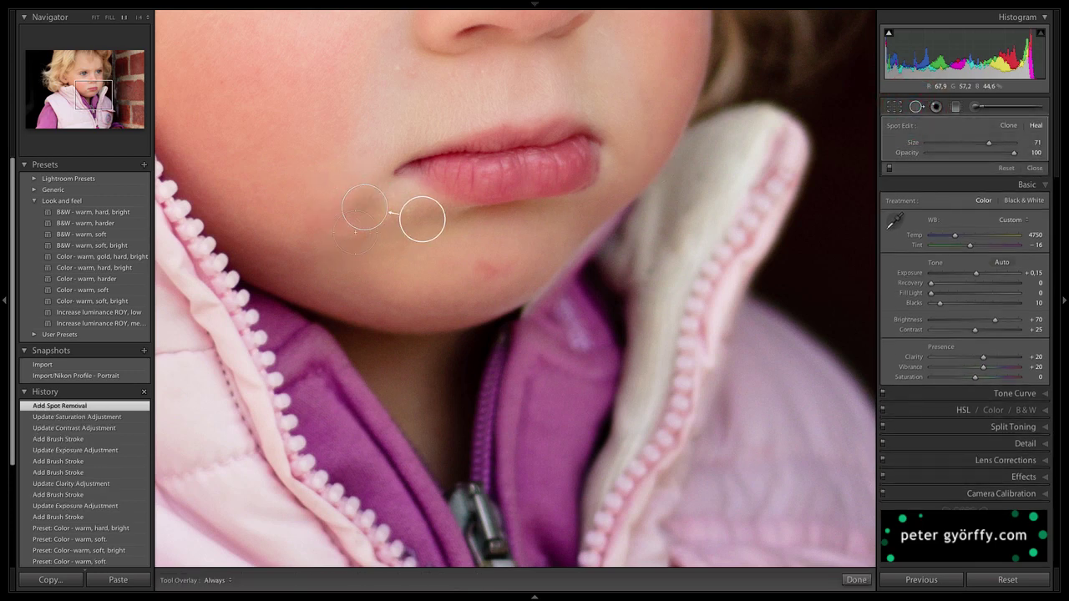
drag(414, 226, 317, 233)
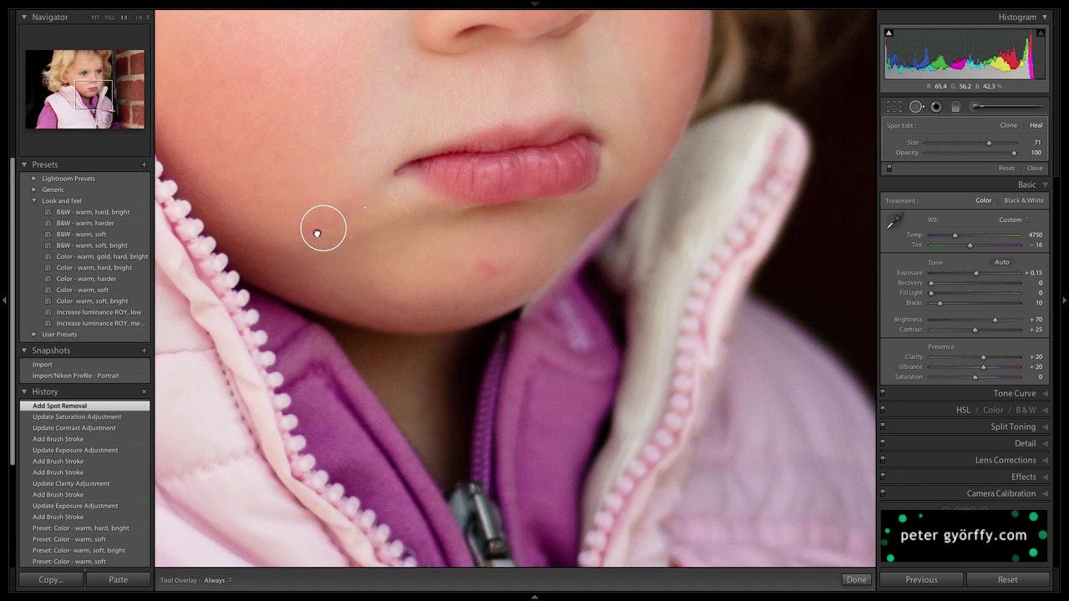
click(489, 270)
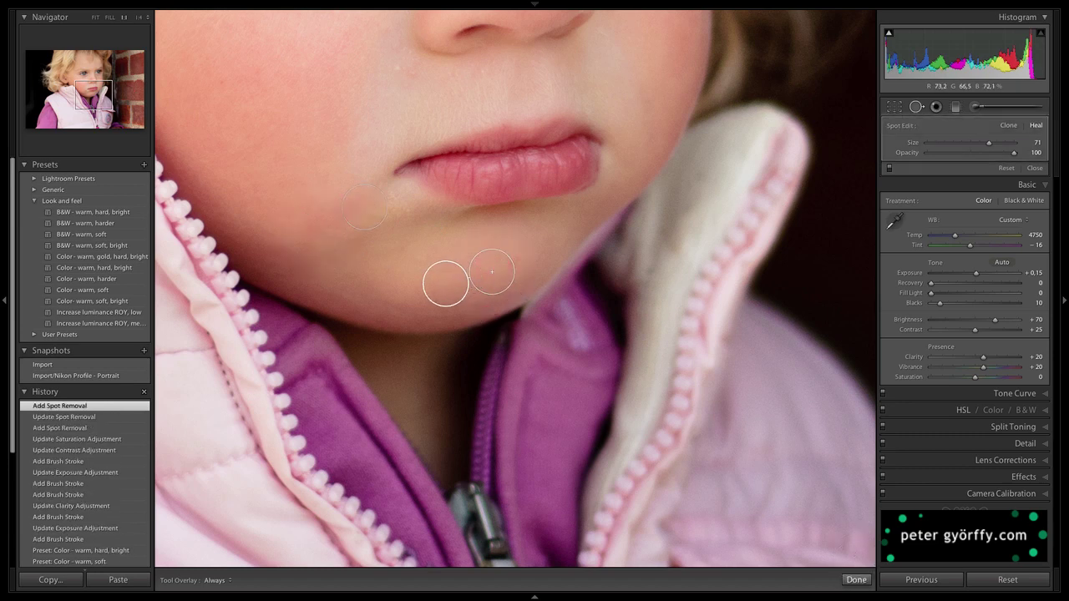
click(856, 580)
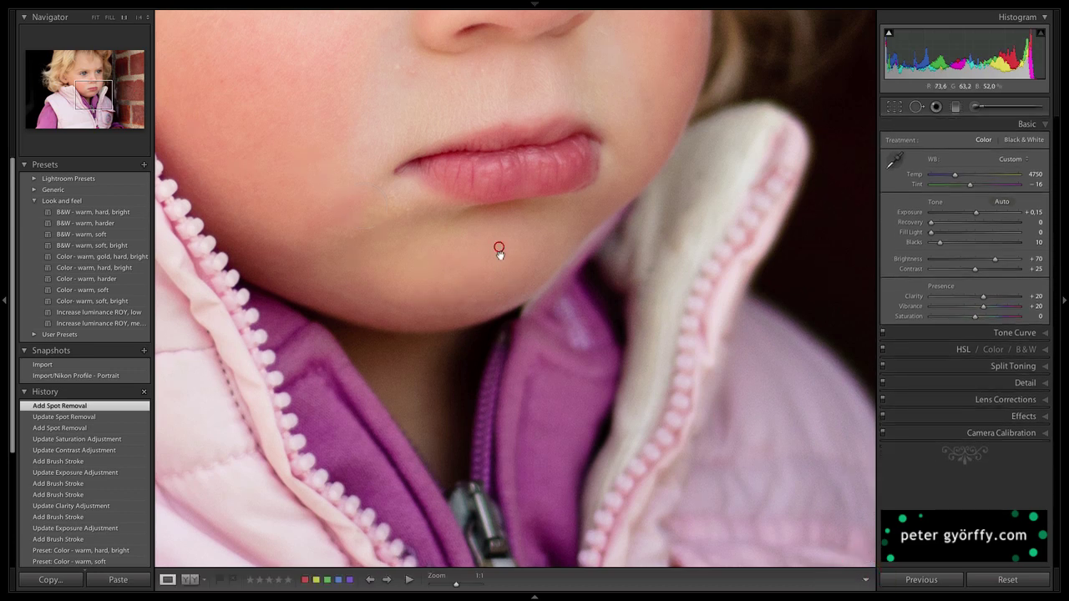
- Paint the child's hair with a new brush mask at size 10 with contrast reset, and set its saturation to -14
click(139, 17)
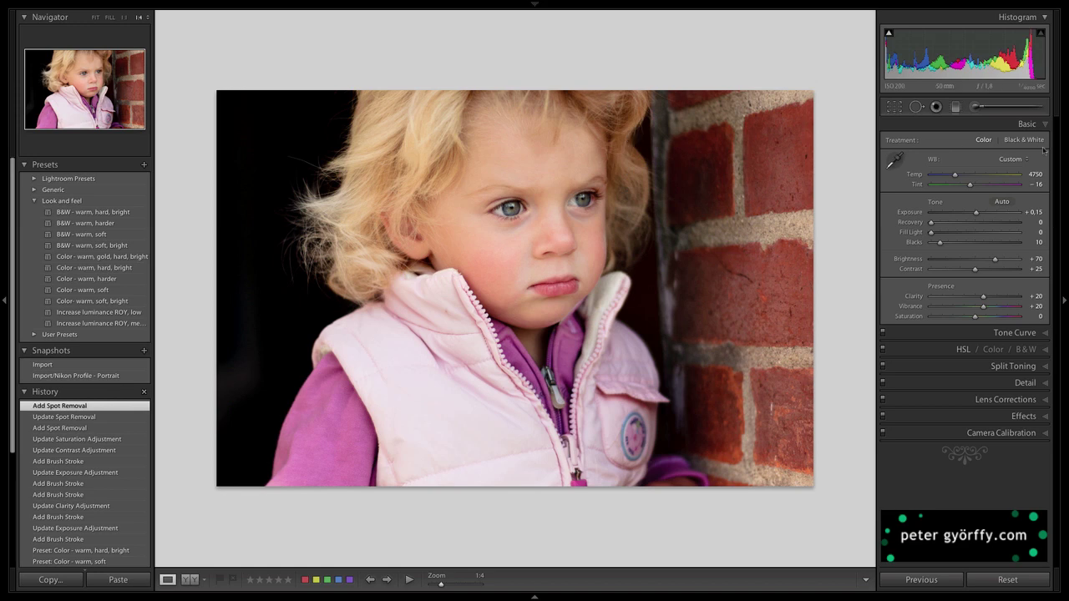
click(977, 106)
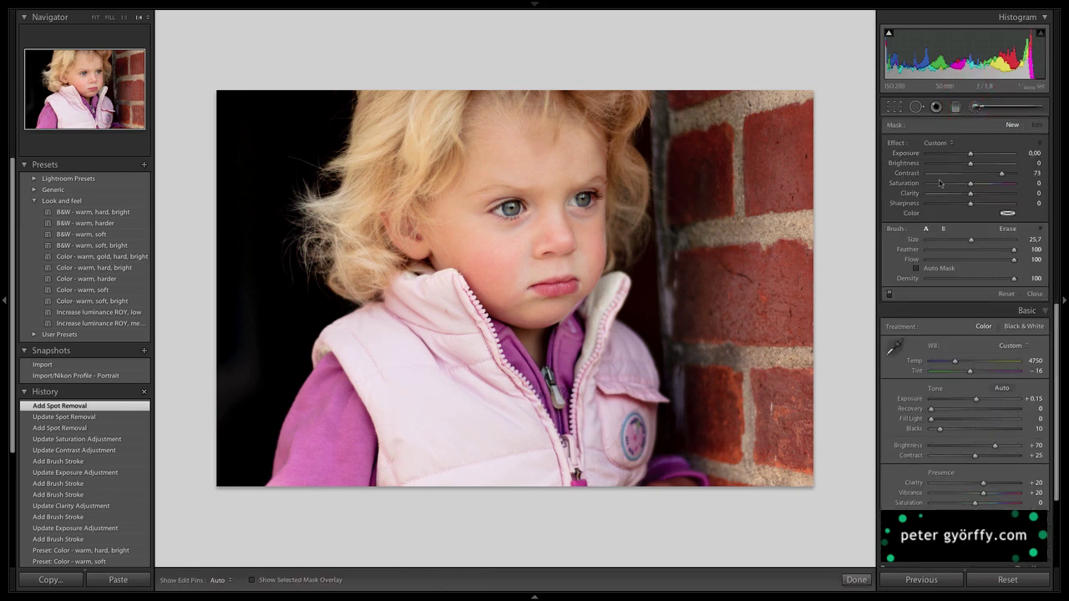
double_click(910, 173)
drag(971, 184, 957, 183)
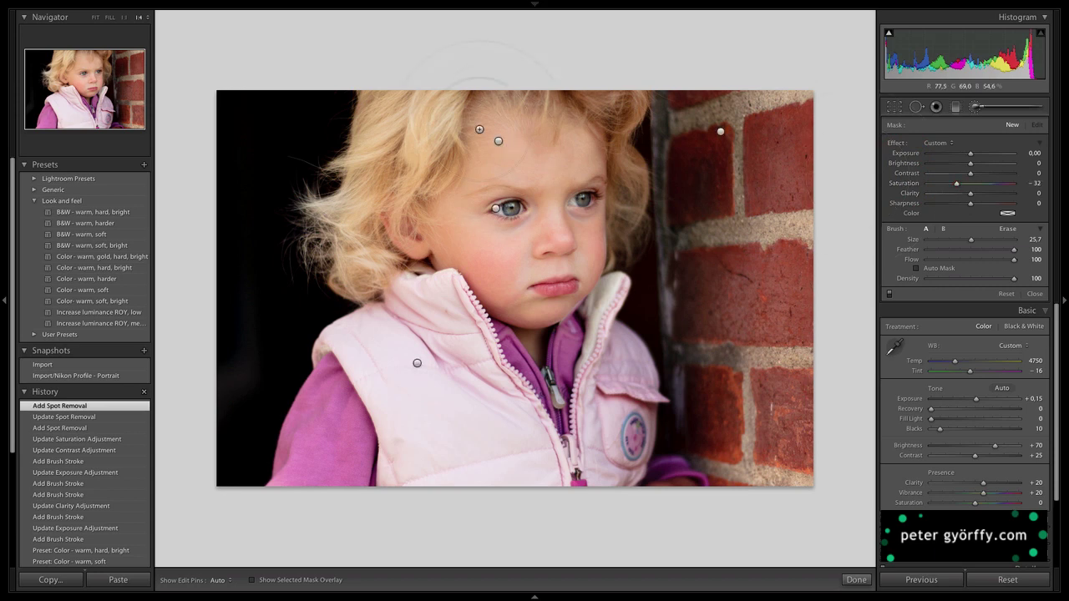
scroll(393, 133, down, 5)
key(h)
mouse_move(628, 147)
mouse_down()
mouse_move(622, 117)
mouse_move(621, 185)
mouse_move(685, 153)
mouse_up()
drag(958, 183, 966, 183)
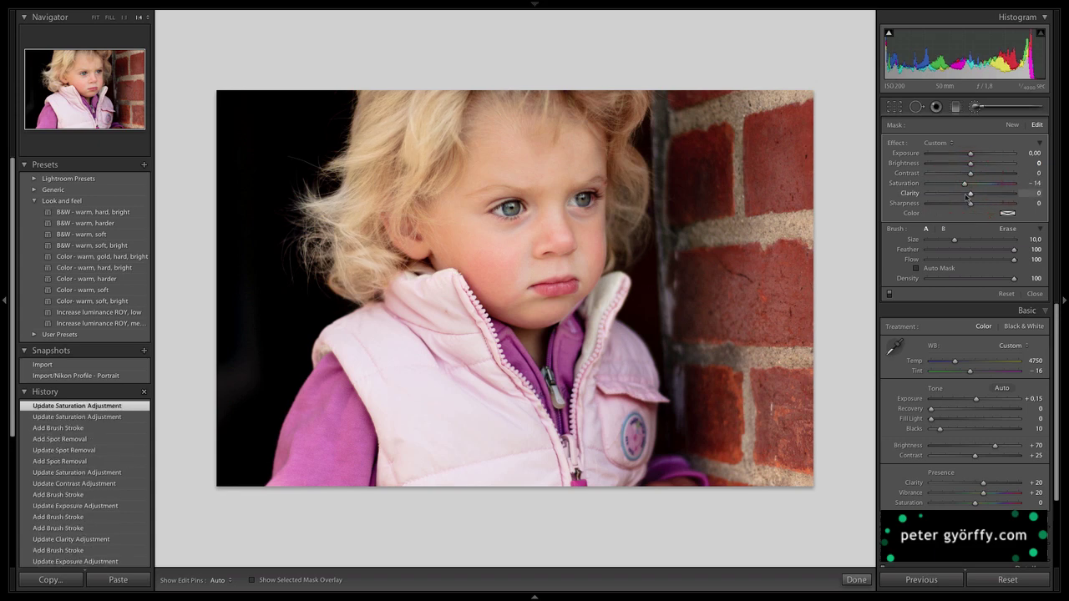
click(855, 581)
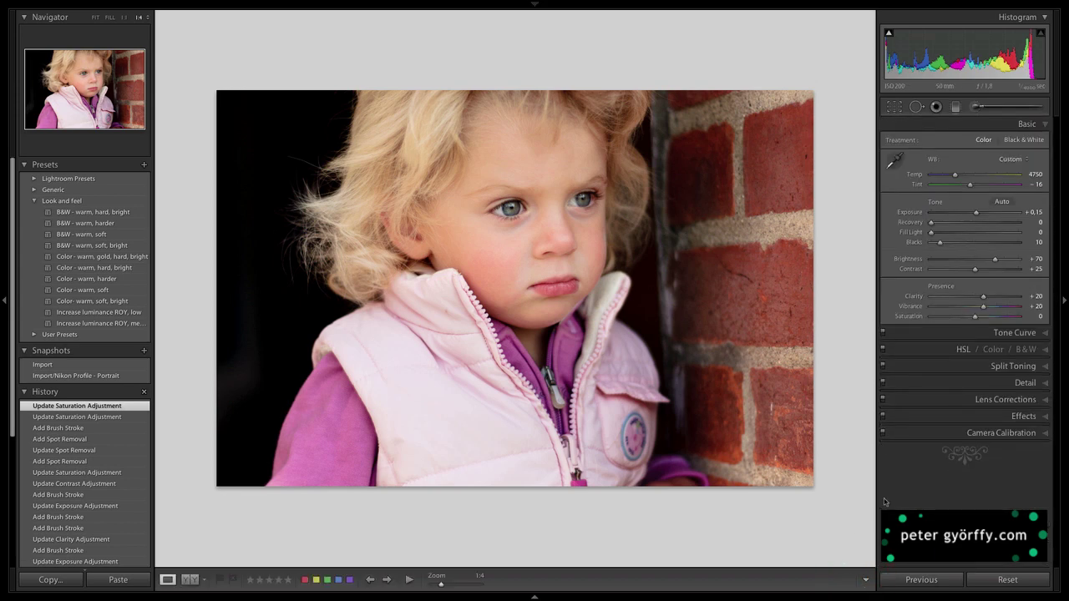
- Compare the original and the retouched portrait side by side with the side panels hidden, and return to the normal single view
key(y)
key(Tab)
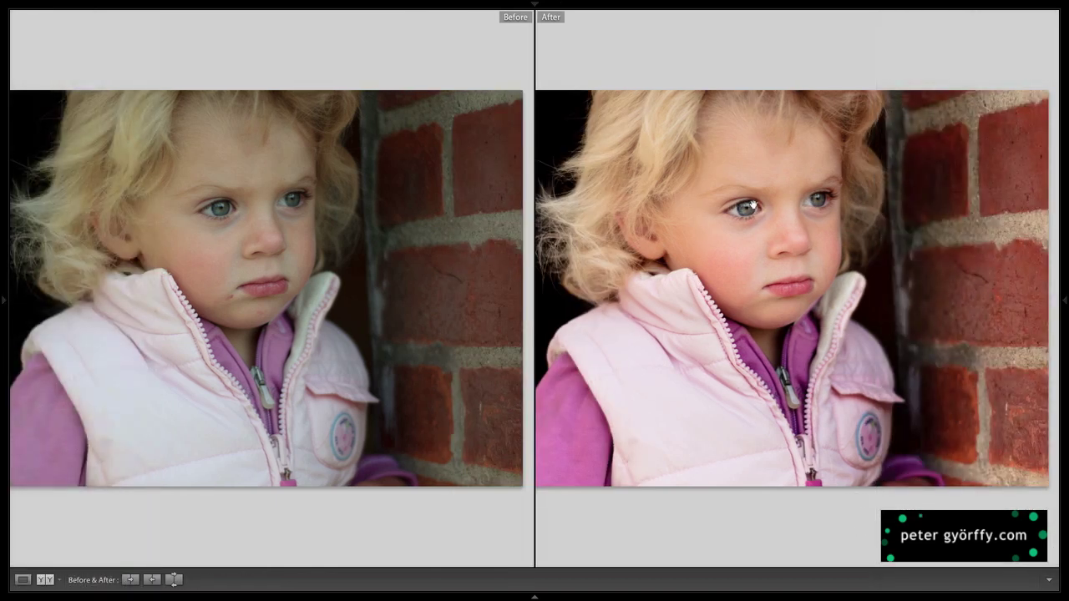
click(744, 216)
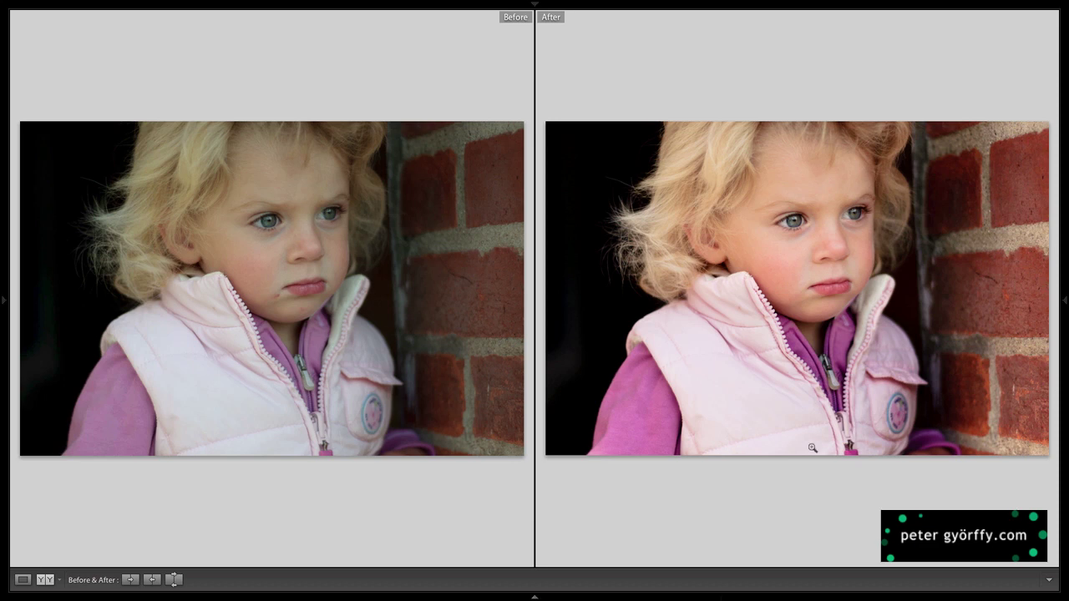
key(e)
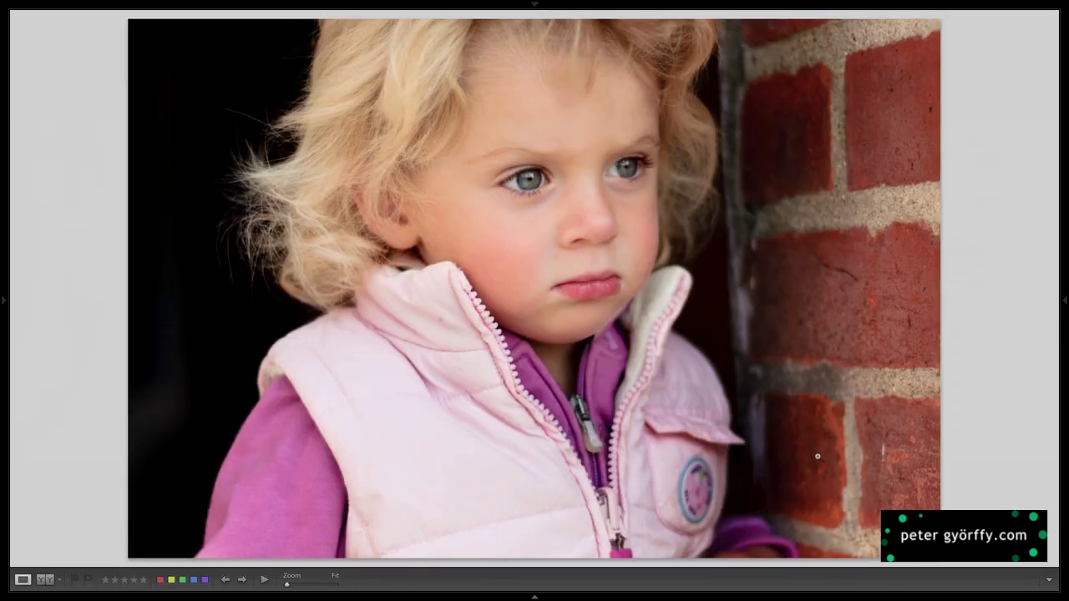
key(Tab)
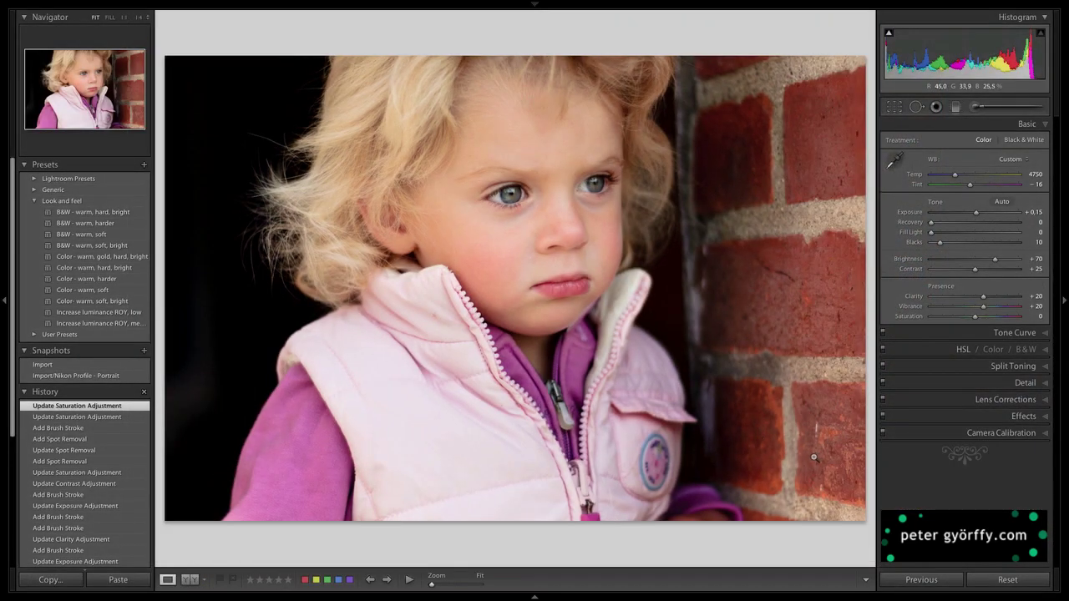